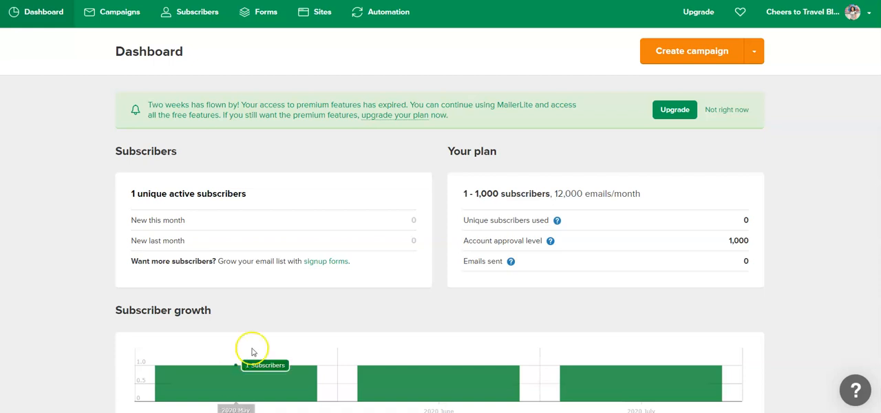
- Create a new landing page under Sites named Test and continue to the subscriber groups
left_click(323, 14)
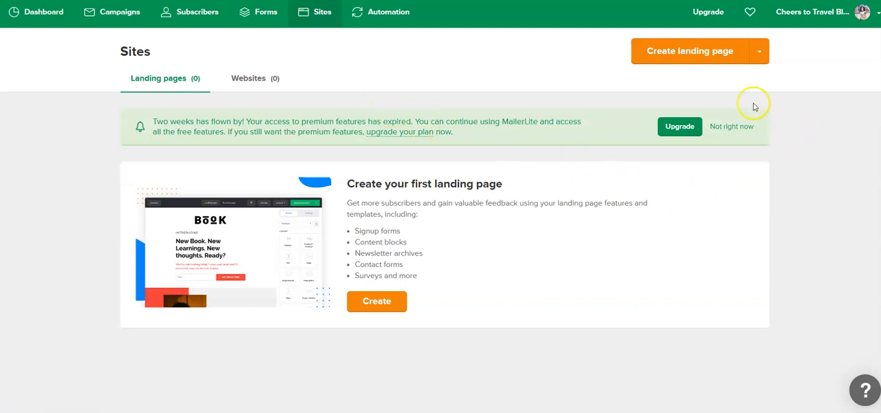
left_click(663, 53)
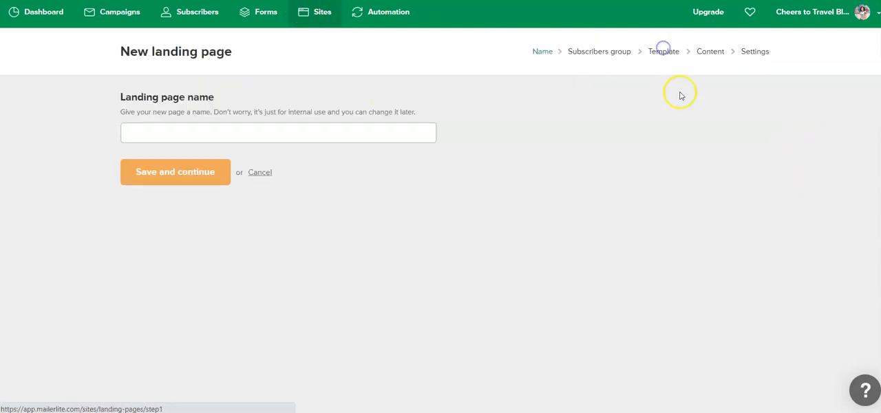
left_click(262, 139)
type("Test")
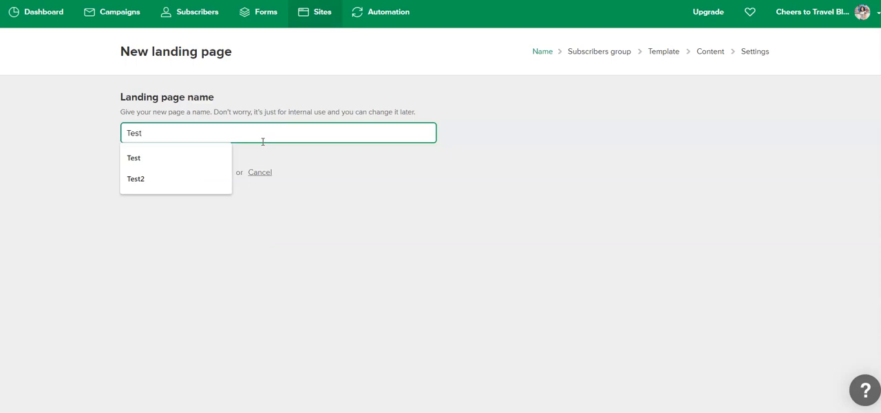
left_click(300, 303)
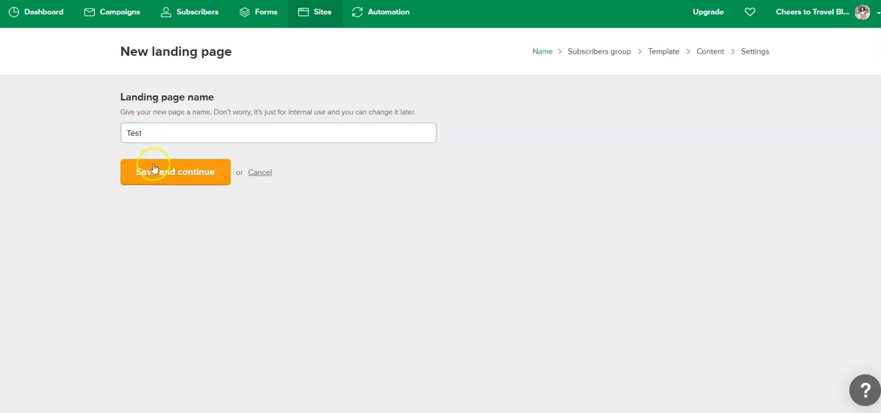
left_click(178, 177)
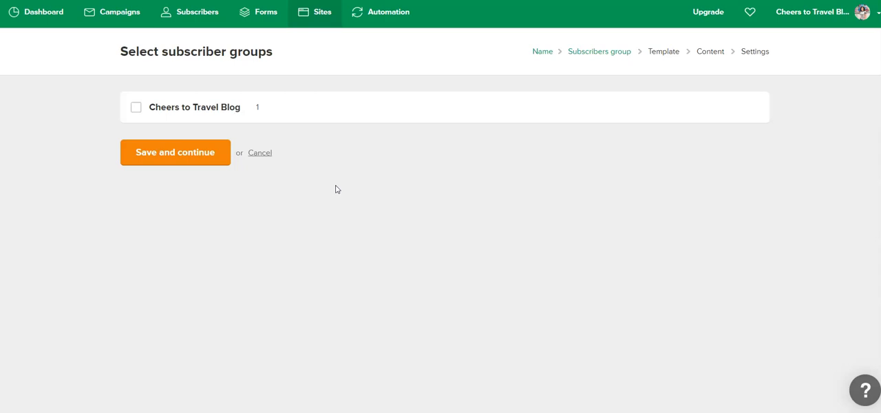
- Assign the Cheers to Travel Blog subscriber group to the landing page and choose the New book template
left_click(137, 112)
left_click(171, 154)
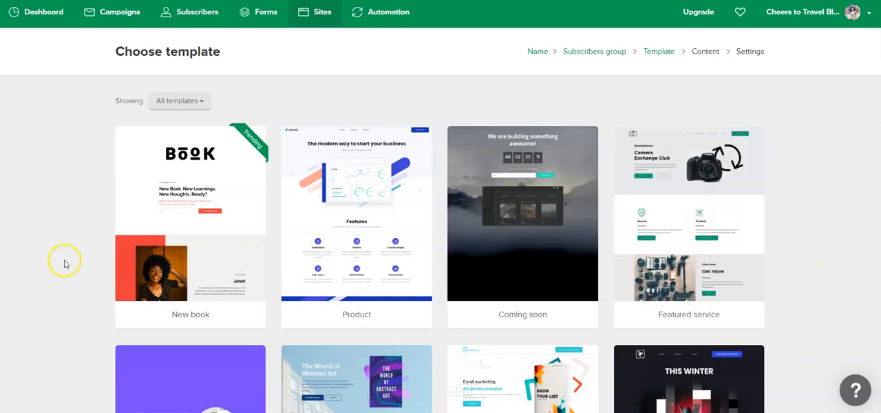
left_click(191, 225)
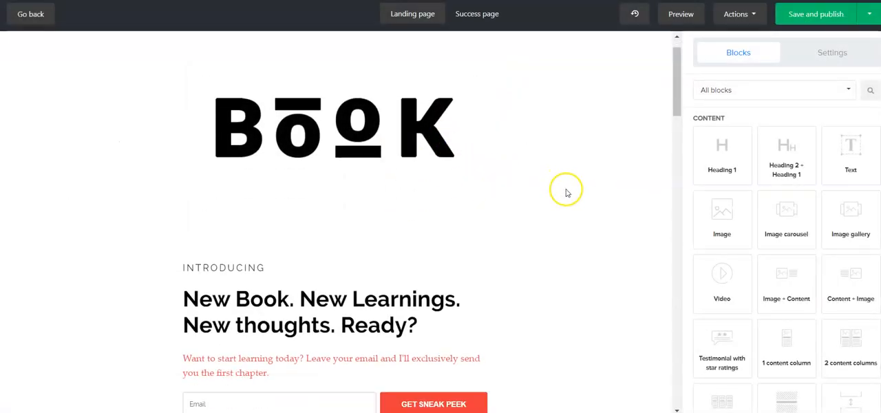
- Delete all the template's content blocks, from the closing book logo and Happy reading heading up to the opening book logo
scroll(567, 193, "down", 5)
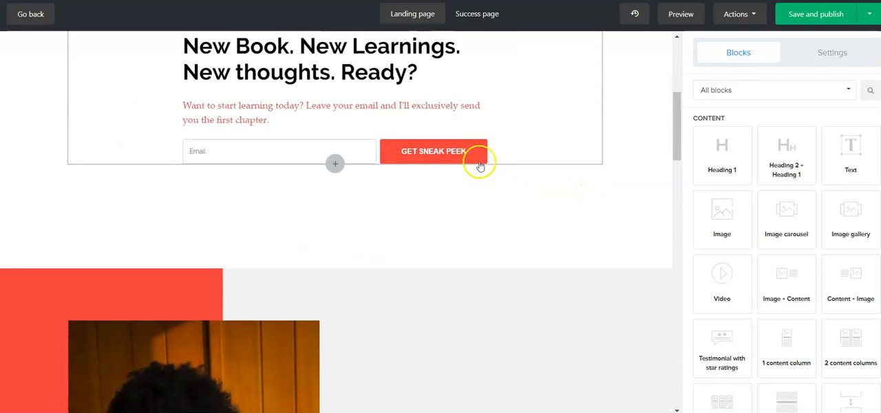
scroll(480, 167, "down", 7)
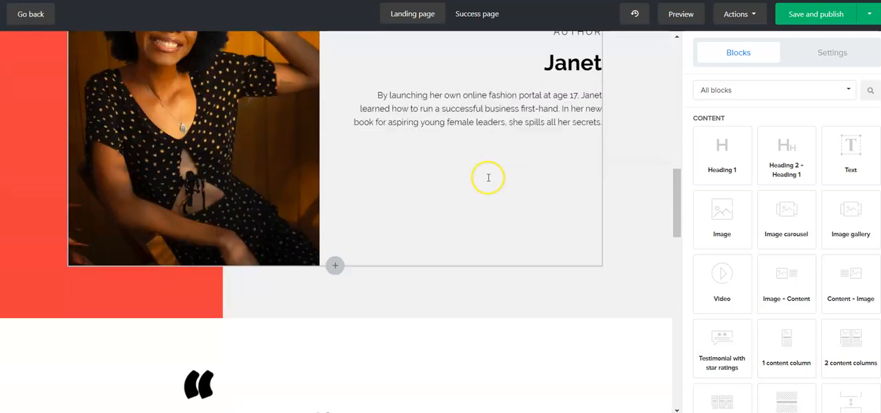
scroll(489, 177, "down", 6)
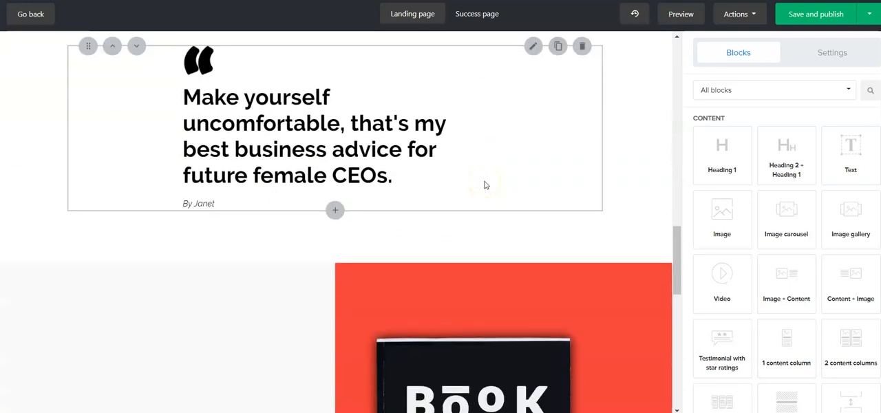
scroll(506, 260, "down", 4)
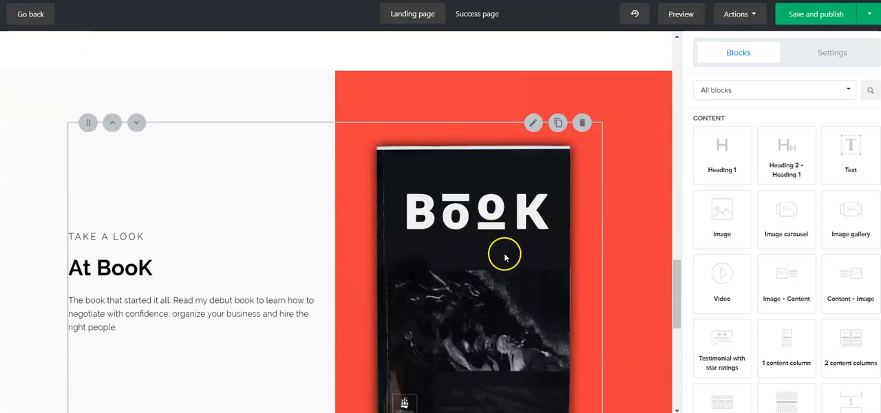
scroll(506, 256, "down", 6)
left_click(581, 213)
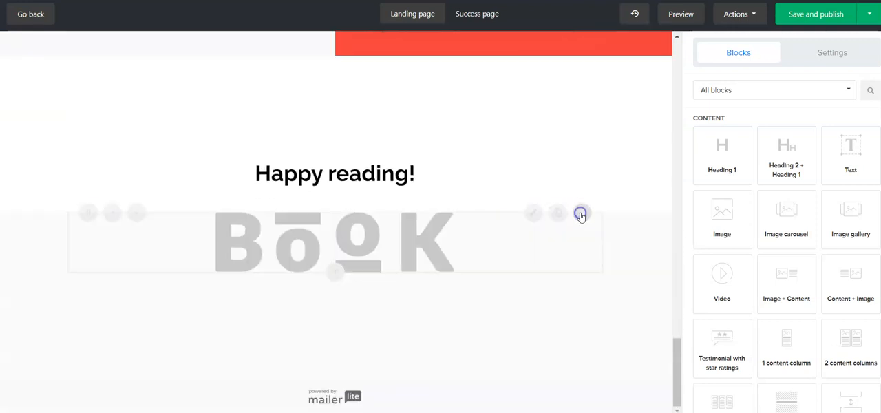
left_click(583, 327)
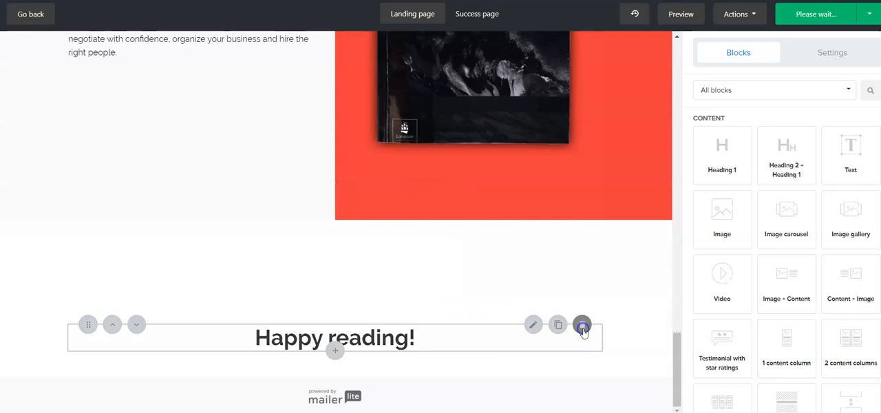
left_click(585, 125)
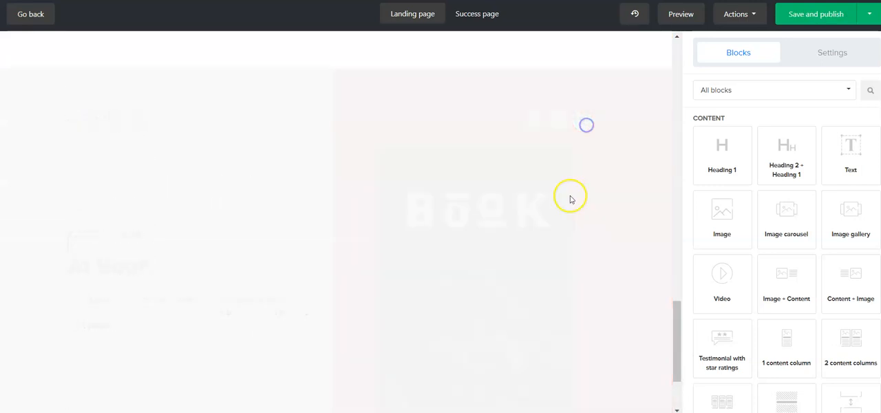
left_click(584, 279)
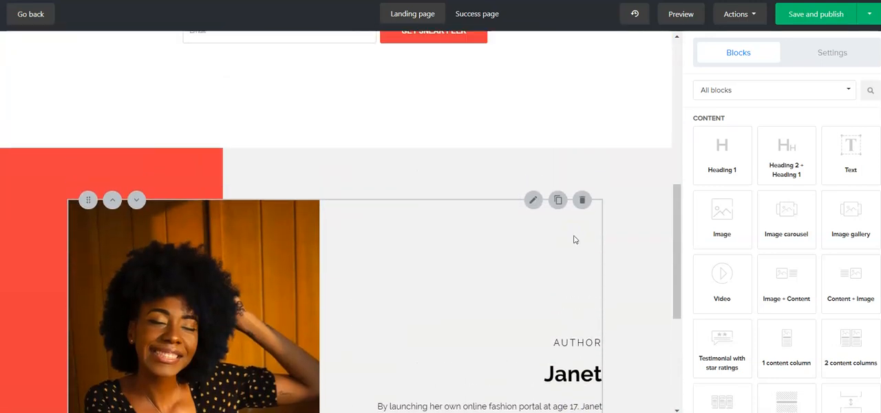
left_click(582, 198)
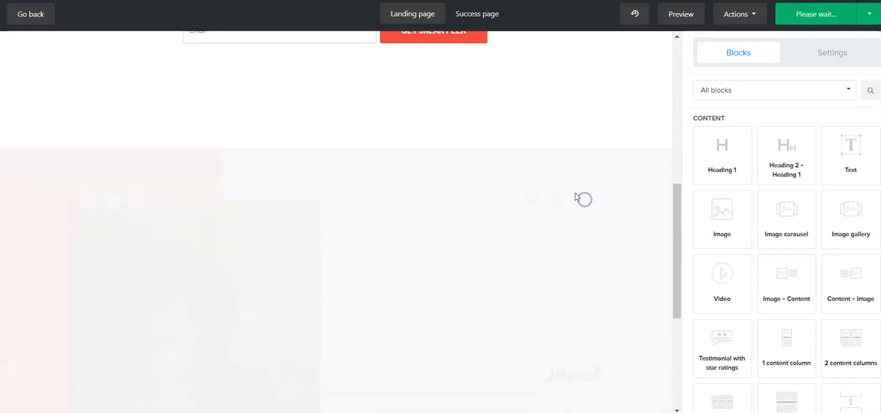
left_click(588, 291)
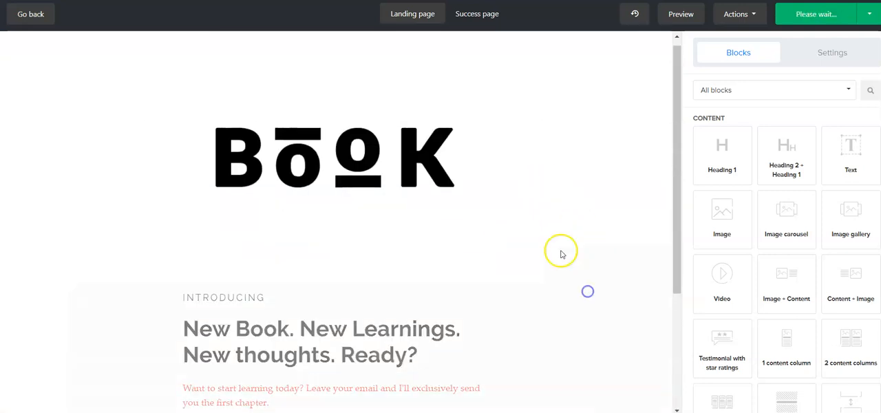
left_click(586, 137)
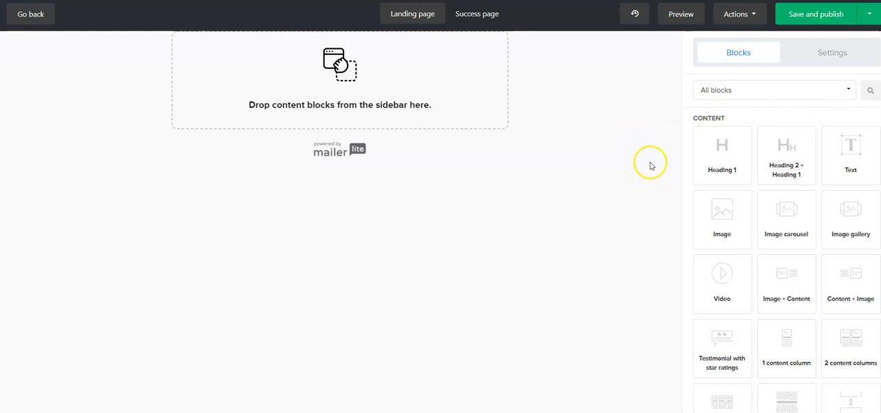
- Look through the available content blocks, from the Content group through Buttons & More, Forms and Special to Extra
scroll(692, 122, "down", 5)
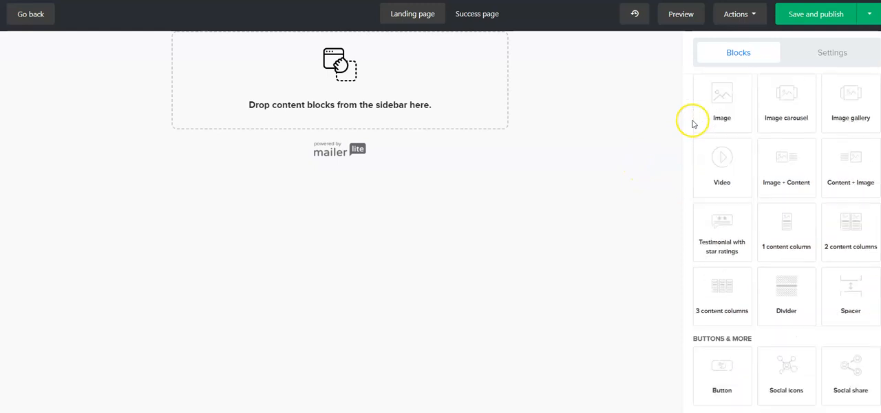
scroll(696, 146, "down", 1)
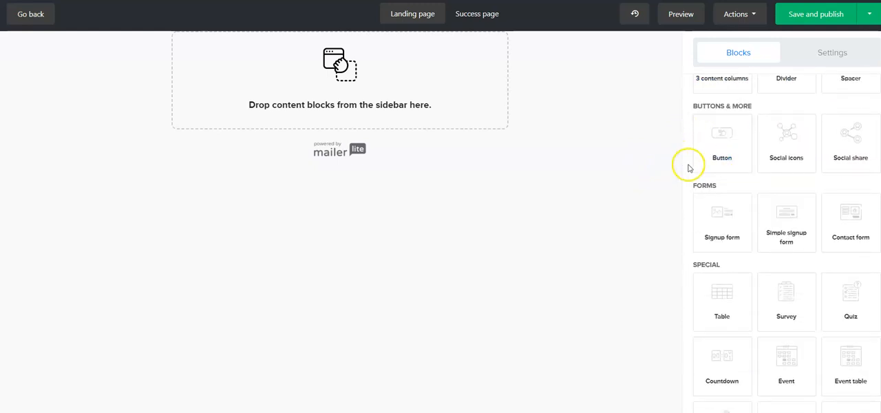
scroll(686, 177, "down", 2)
scroll(690, 180, "down", 1)
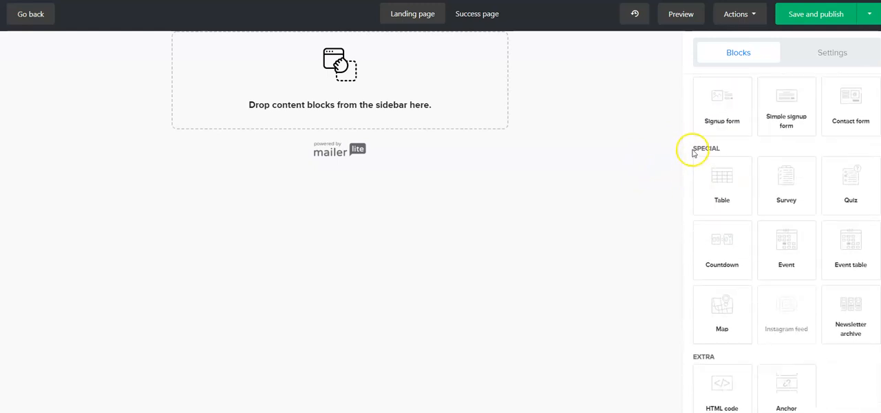
scroll(702, 157, "down", 1)
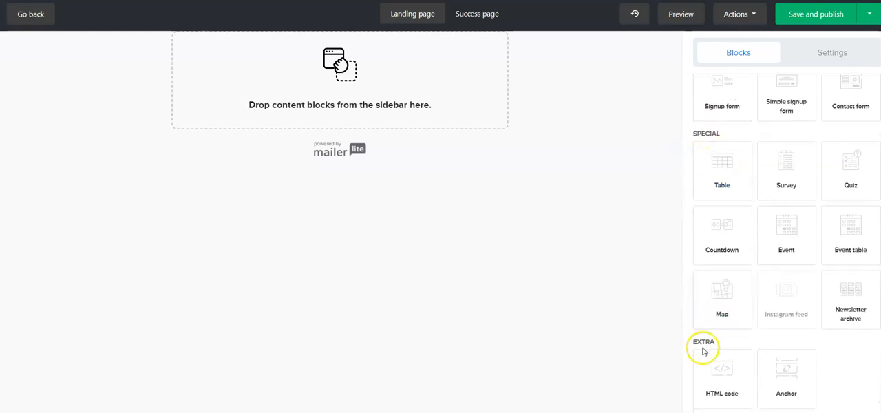
scroll(689, 297, "up", 8)
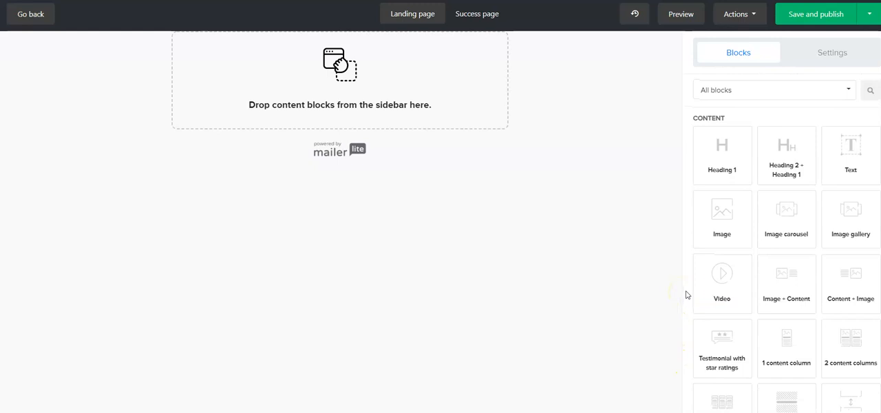
scroll(687, 287, "down", 7)
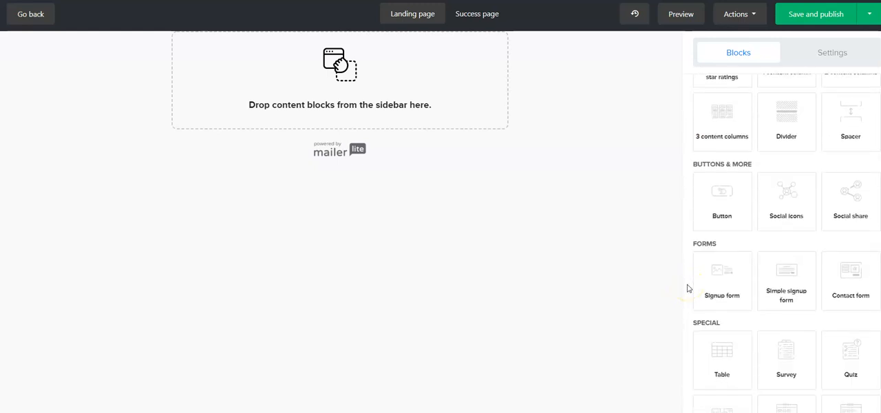
scroll(687, 288, "down", 3)
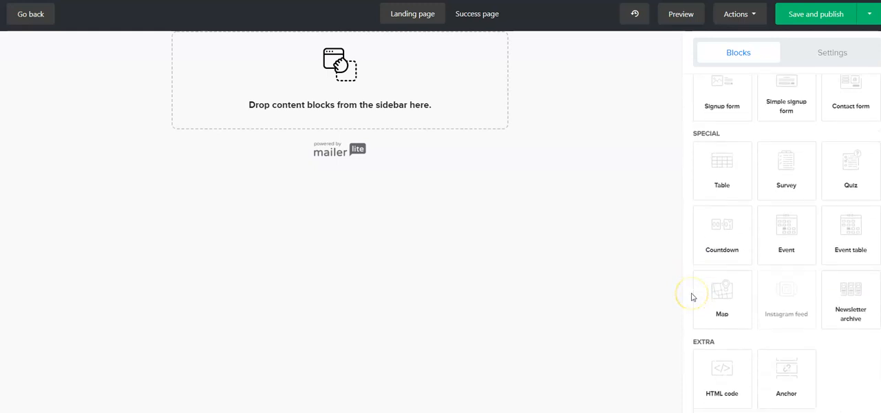
scroll(693, 297, "up", 10)
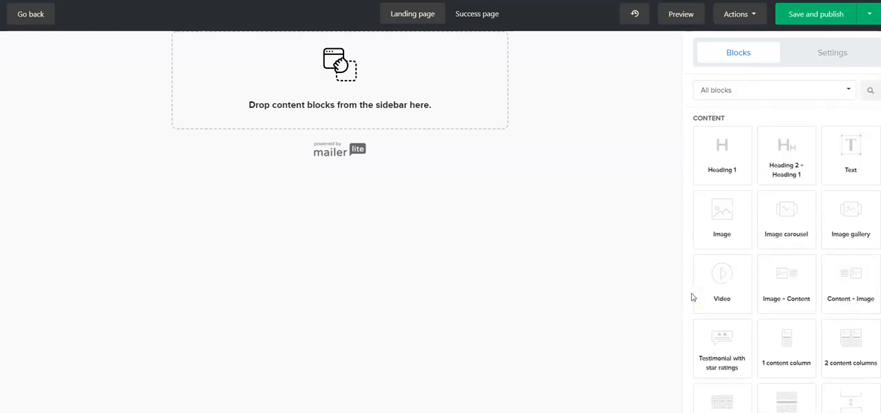
- Add a Heading 1 block to the empty landing page
left_click(681, 303)
left_click_drag(728, 148, 368, 77)
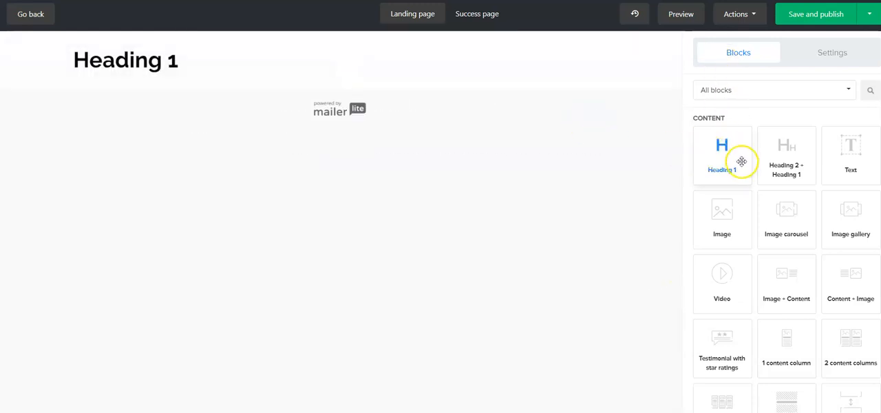
mouse_move(737, 161)
left_mouse_down()
mouse_move(476, 81)
mouse_move(364, 62)
mouse_move(726, 154)
left_mouse_up()
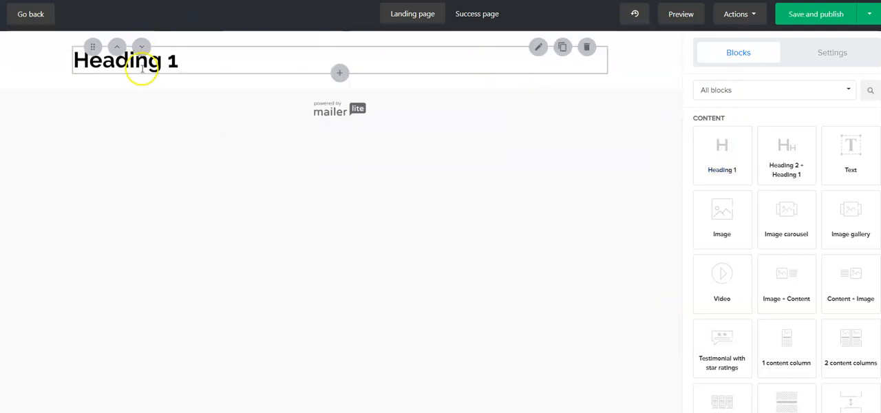
- Replace the Heading 1 block's text with "attracting statement"
left_click(235, 64)
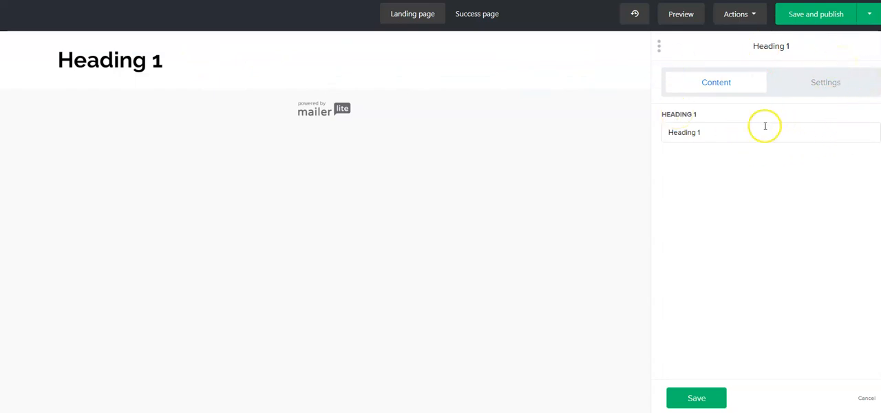
left_click_drag(702, 128, 655, 131)
type("att")
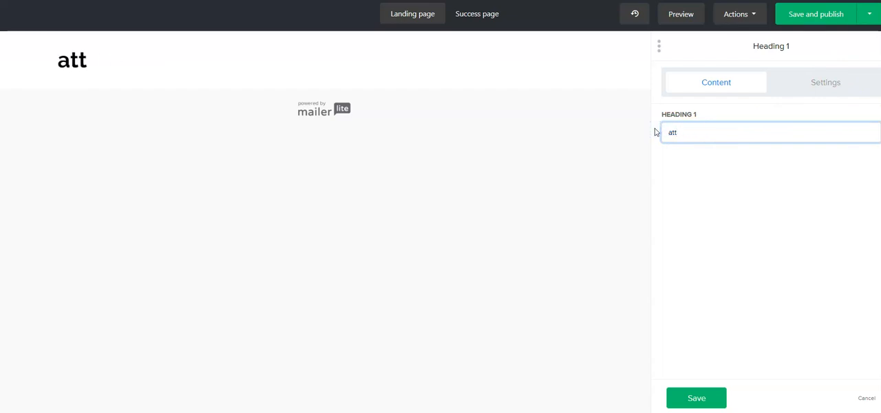
type("accting sta")
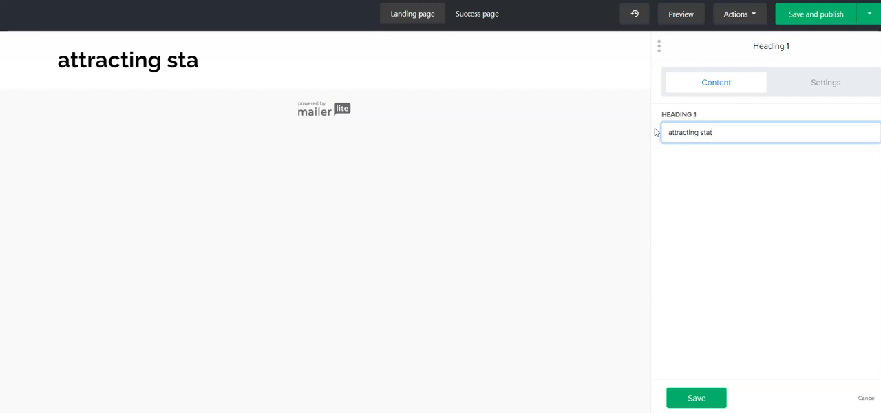
type("tement")
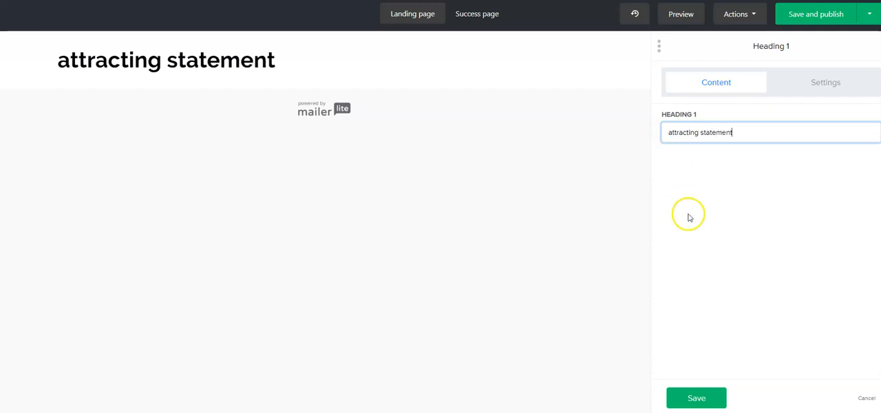
- Center the "attracting statement" heading and change its font to Arial
left_click(820, 90)
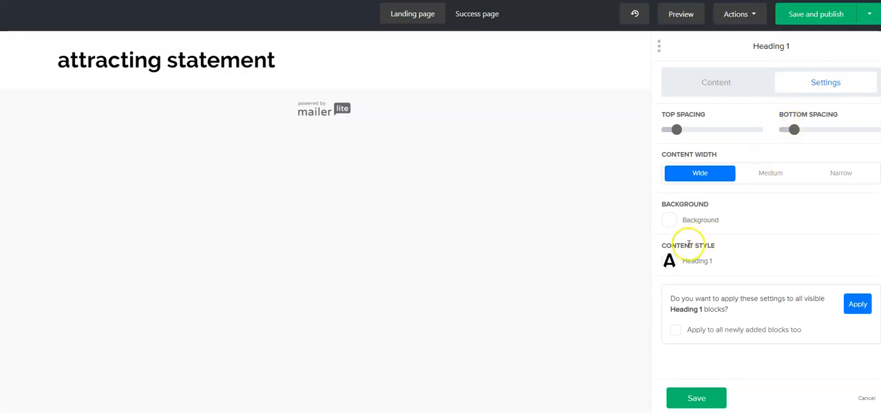
left_click(671, 265)
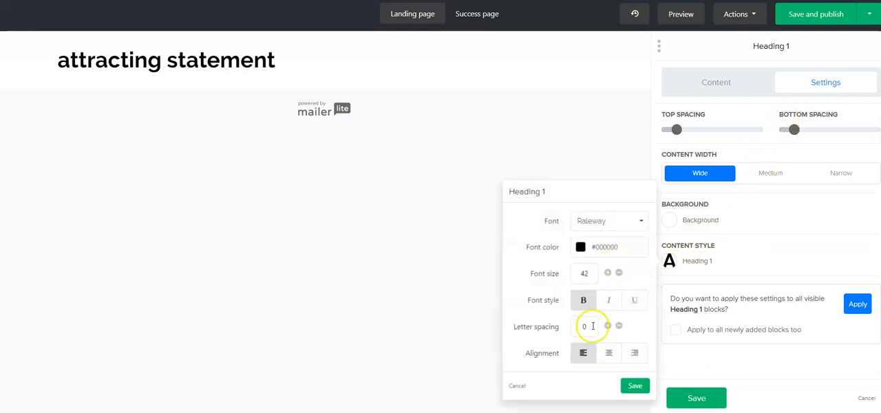
left_click(610, 354)
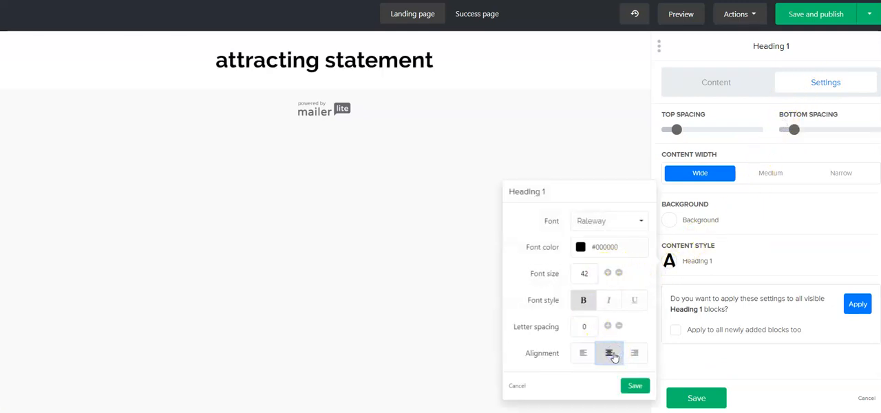
left_click(638, 220)
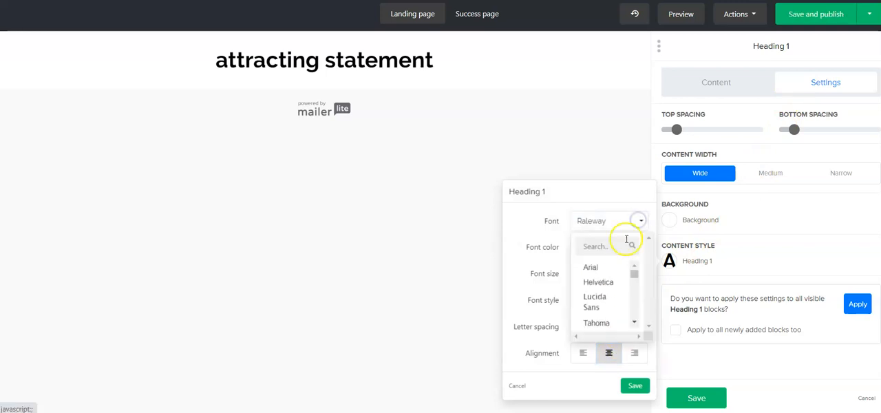
left_click(611, 268)
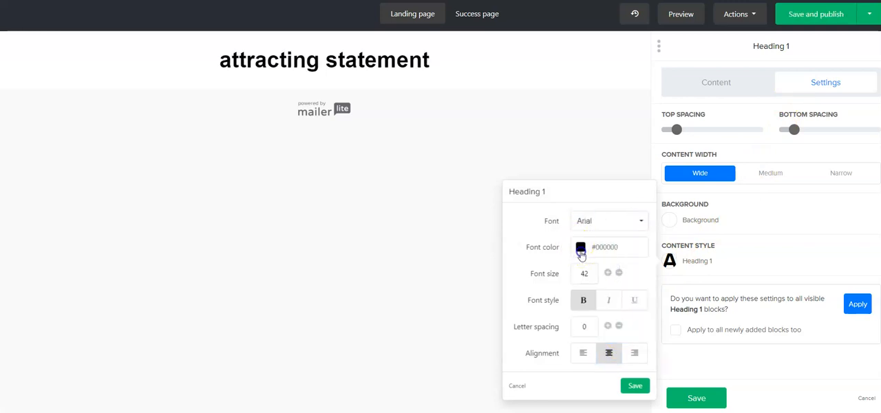
- Color the heading red (#dc3545), reduce its font size by a few steps, and save the block
left_click(581, 249)
left_click(552, 269)
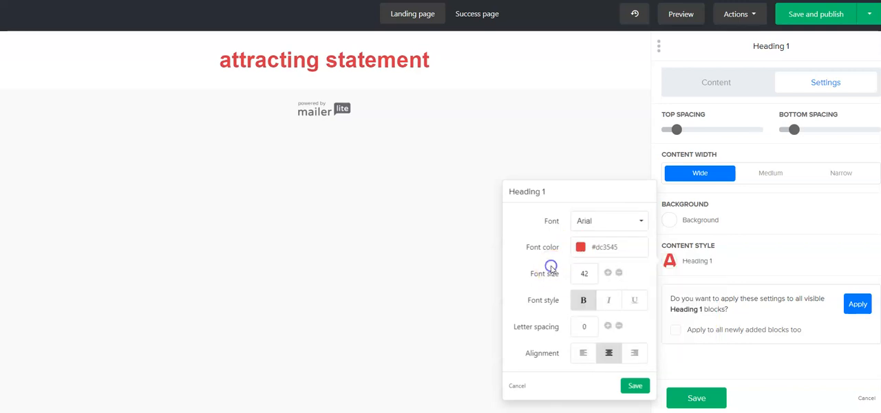
left_click(619, 273)
left_click(619, 273)
left_click(619, 273)
left_click(619, 273)
left_click(623, 385)
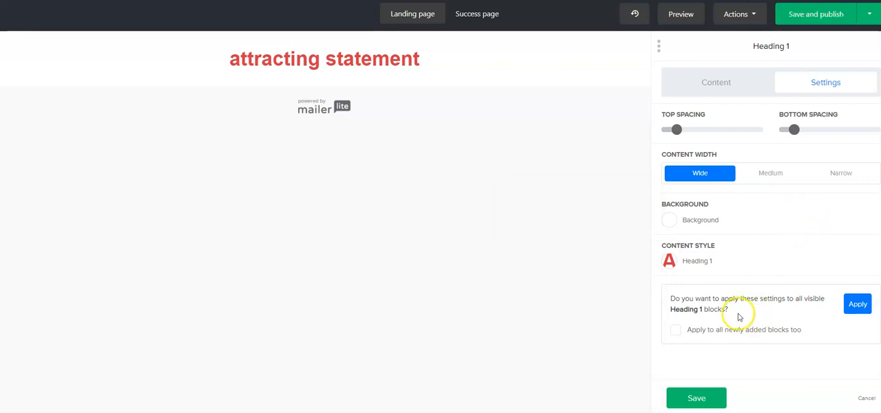
left_click(697, 399)
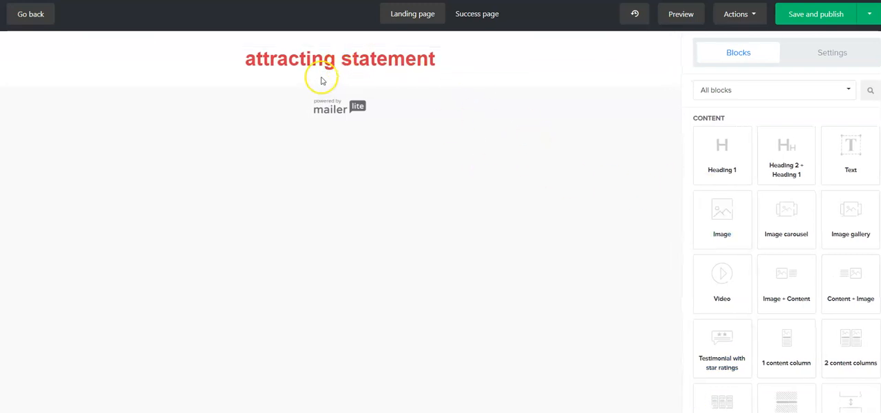
- Add an Image block below the heading and fill it with "free resource library mockup.png" from the file manager
left_click_drag(710, 219, 335, 118)
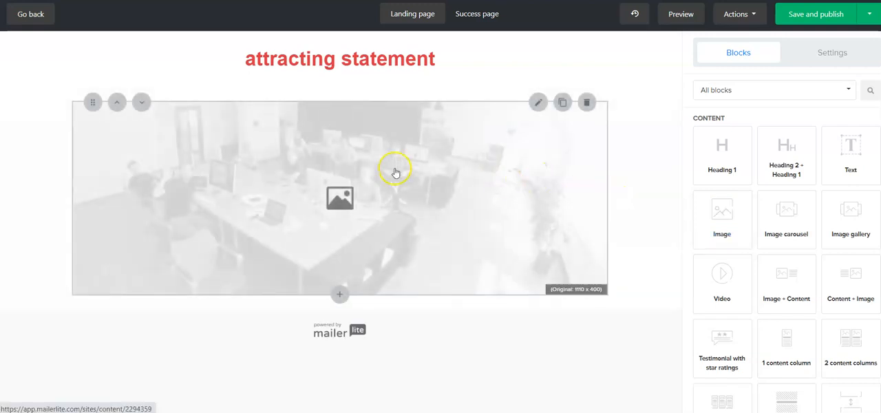
left_click(395, 171)
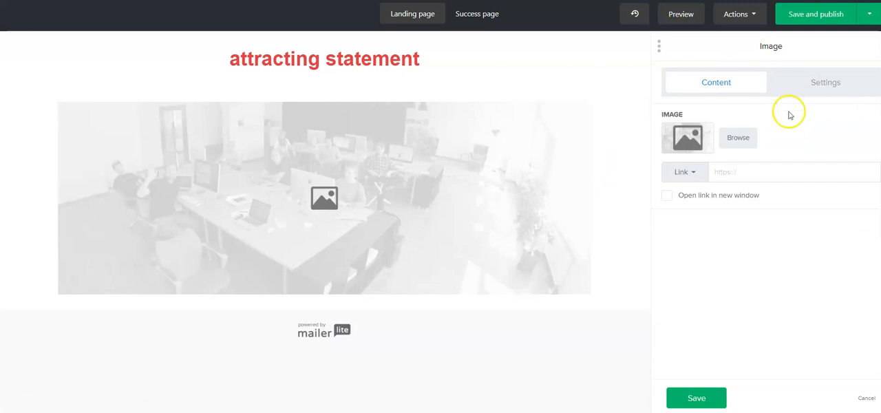
left_click(744, 140)
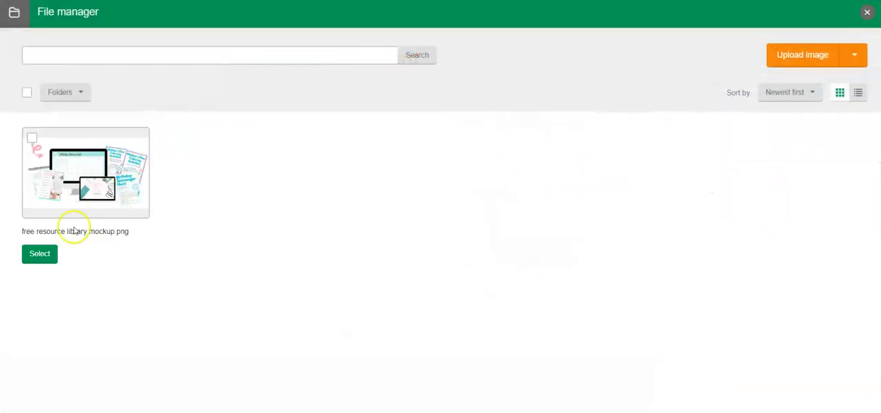
left_click(37, 254)
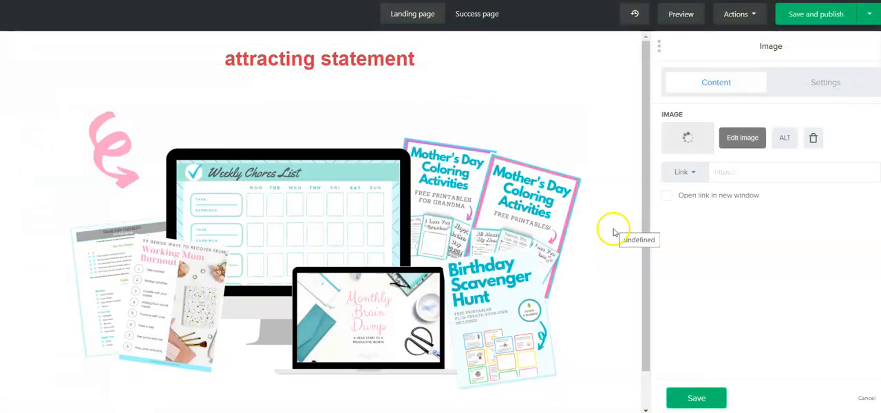
left_click(496, 236)
left_click(418, 190)
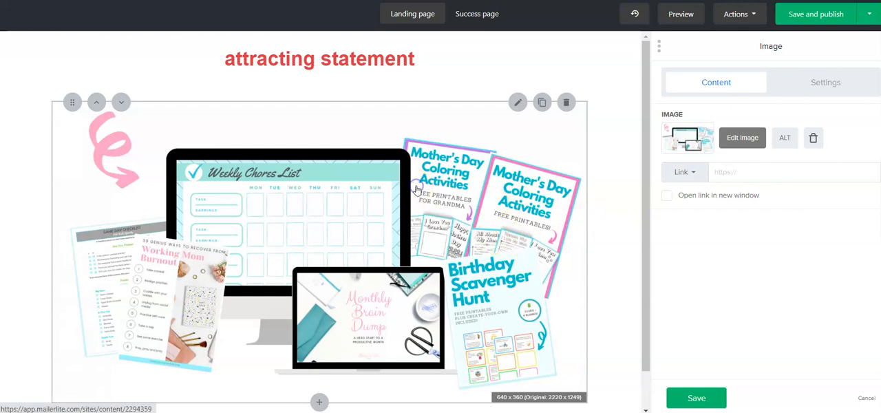
- Scale the mockup image down slightly, reduce its block's top spacing to the minimum, and save the block
left_click(830, 84)
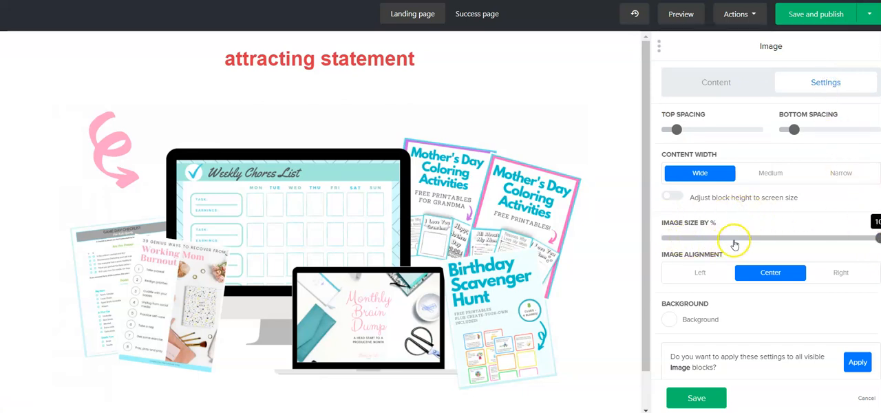
left_click_drag(877, 239, 848, 238)
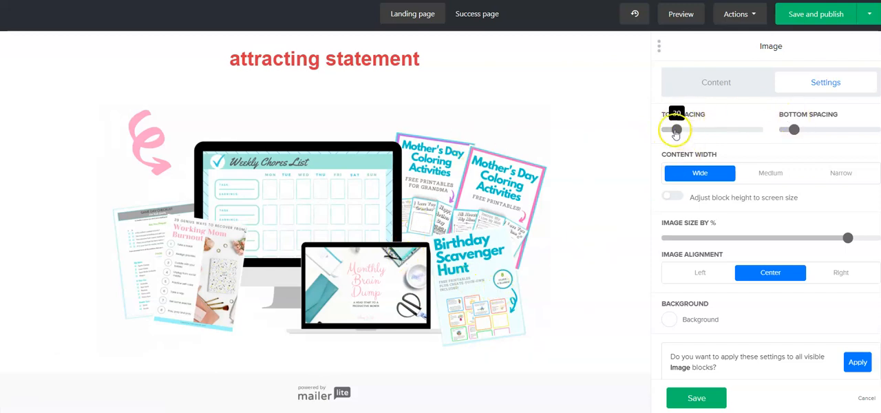
left_click_drag(677, 131, 649, 129)
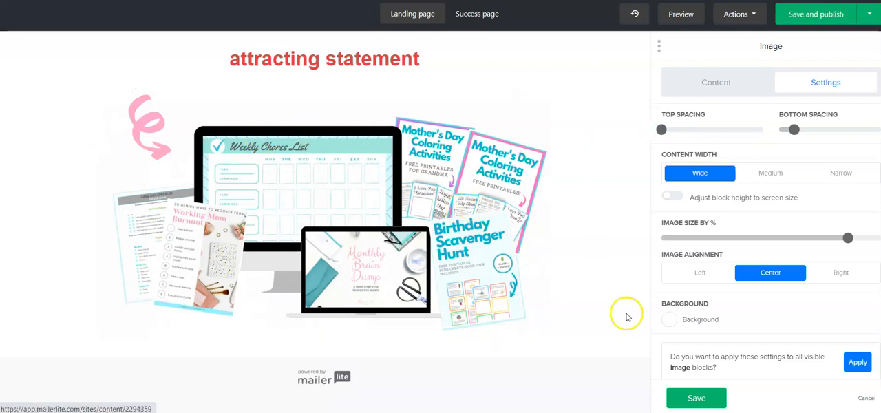
left_click(697, 398)
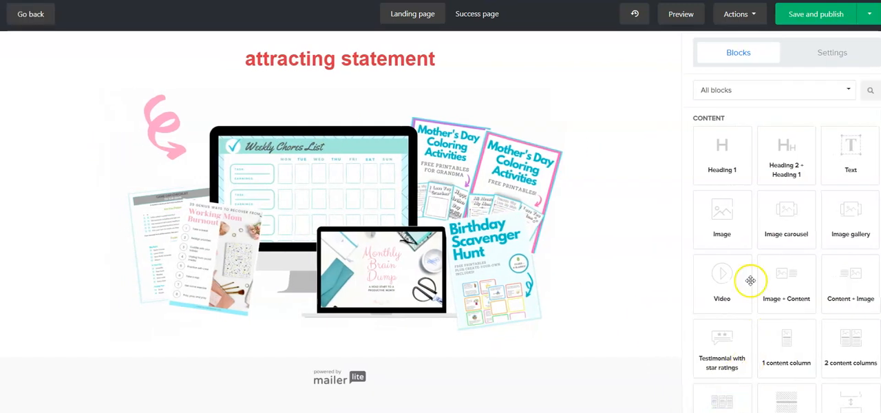
- Reduce the bottom spacing of the "attracting statement" heading block and save it
left_click(410, 55)
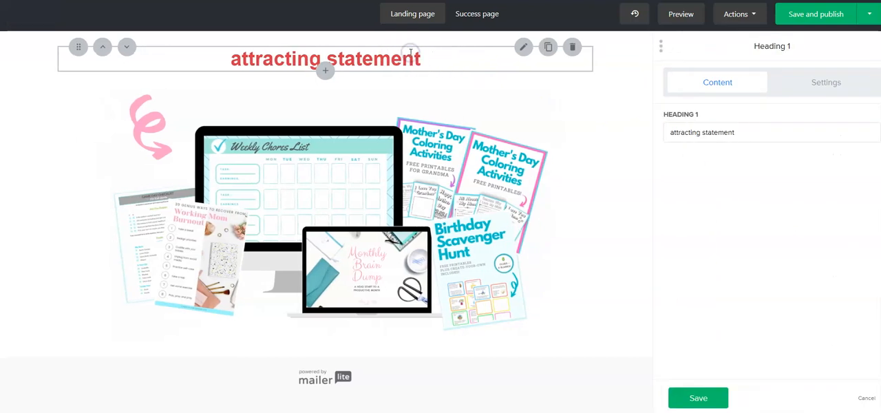
left_click(840, 88)
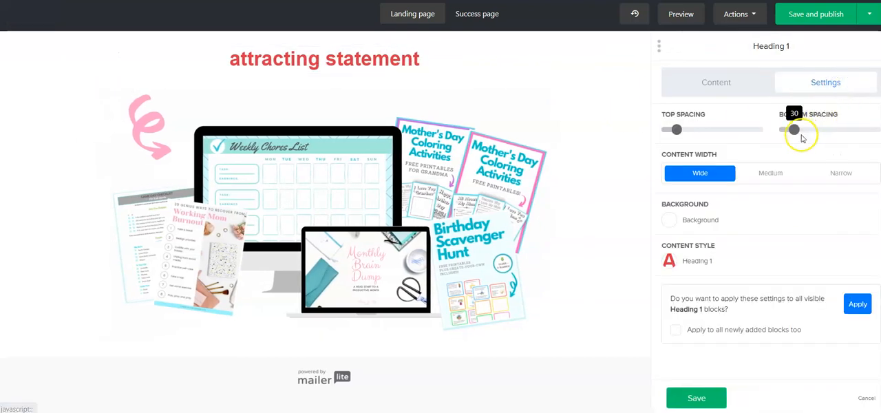
mouse_move(793, 136)
left_mouse_down()
mouse_move(778, 137)
mouse_move(786, 137)
left_mouse_up()
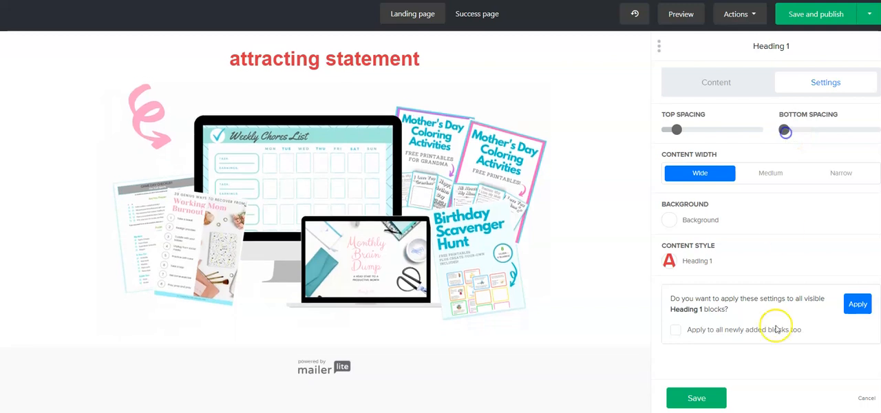
left_click(717, 394)
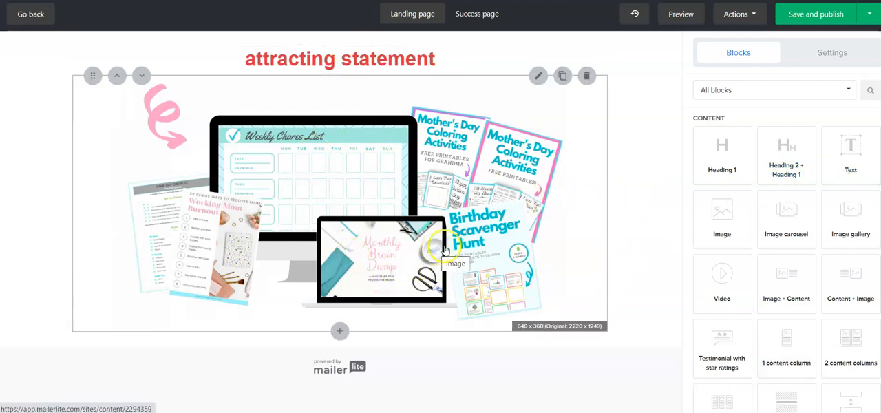
- Insert a Text block directly below the mockup image
left_click(340, 332)
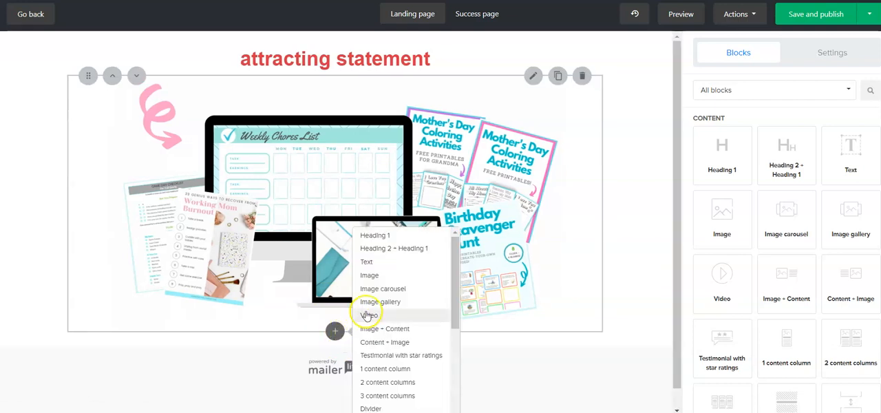
scroll(409, 261, "down", 5)
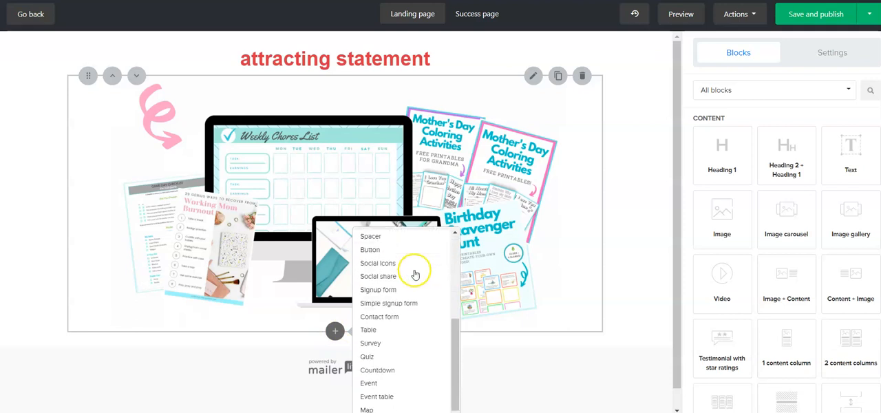
scroll(417, 319, "up", 5)
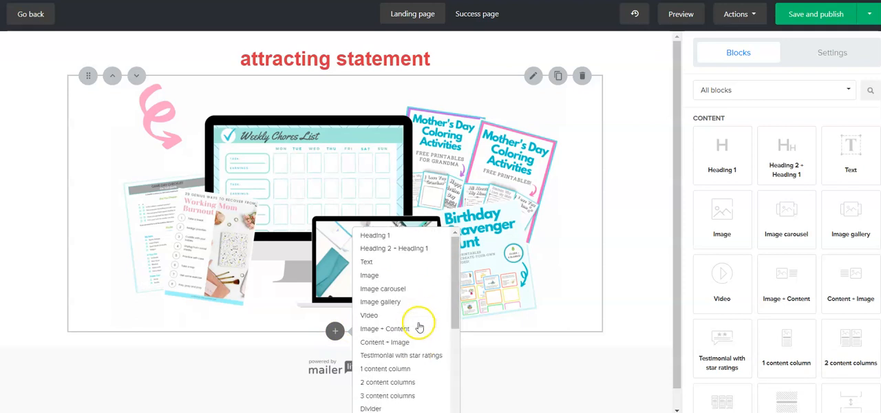
left_click(396, 269)
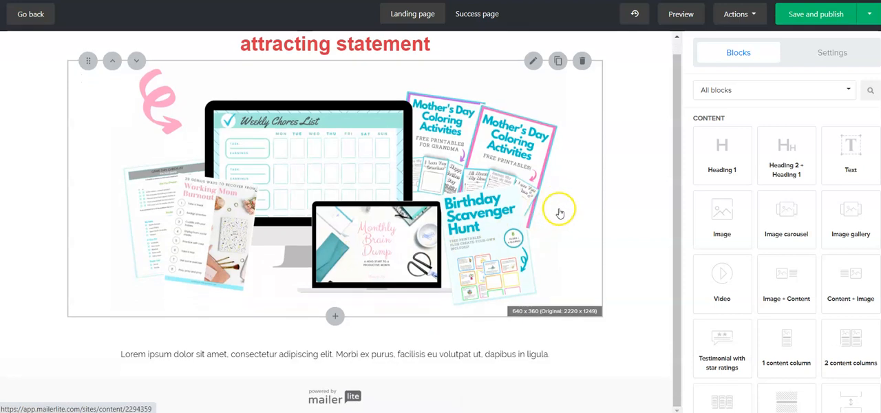
- Set the whole placeholder paragraph in the Text block to 20px and color it with the recent pink
left_click(374, 352)
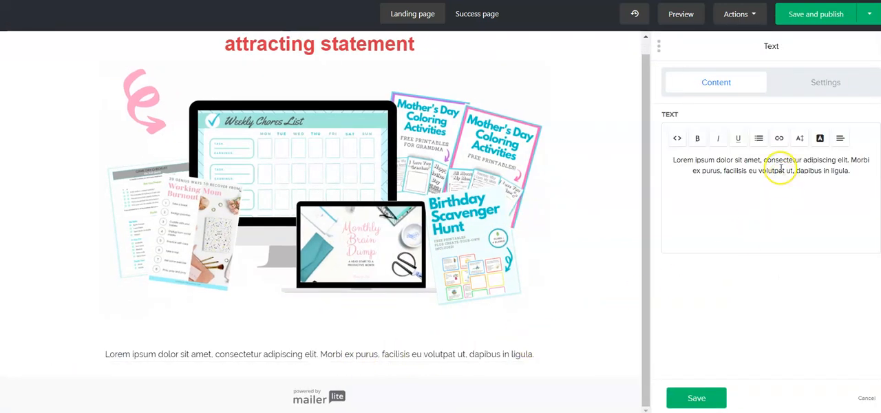
triple_click(781, 169)
left_click(798, 140)
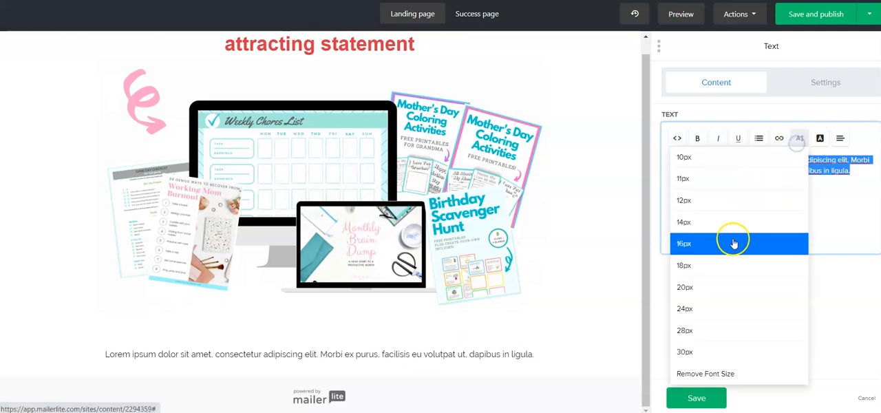
left_click(695, 285)
left_click(820, 139)
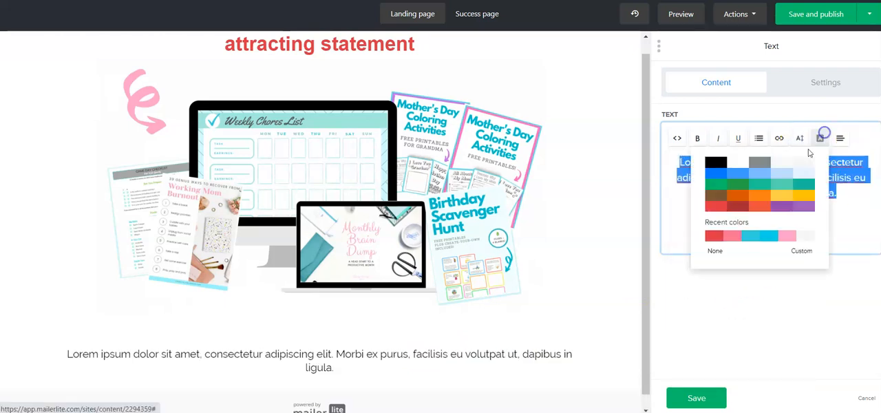
left_click(734, 236)
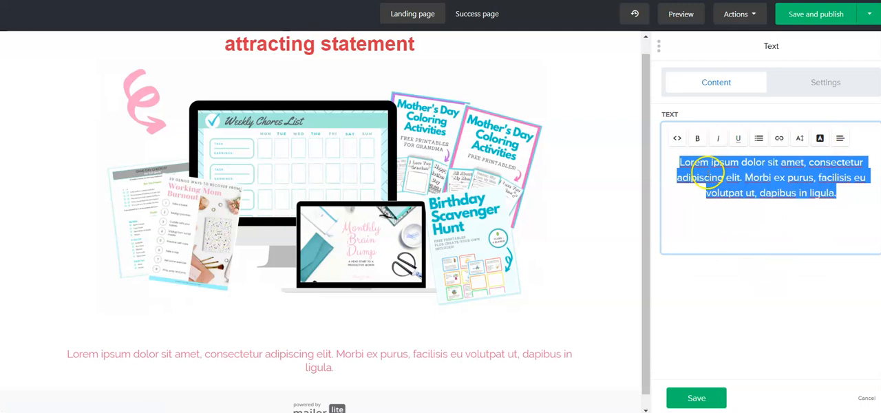
left_click_drag(838, 195, 761, 195)
left_click(779, 138)
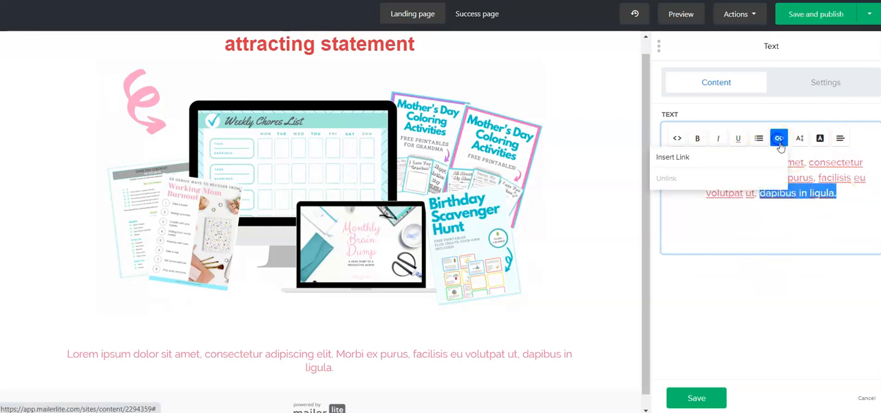
left_click(698, 156)
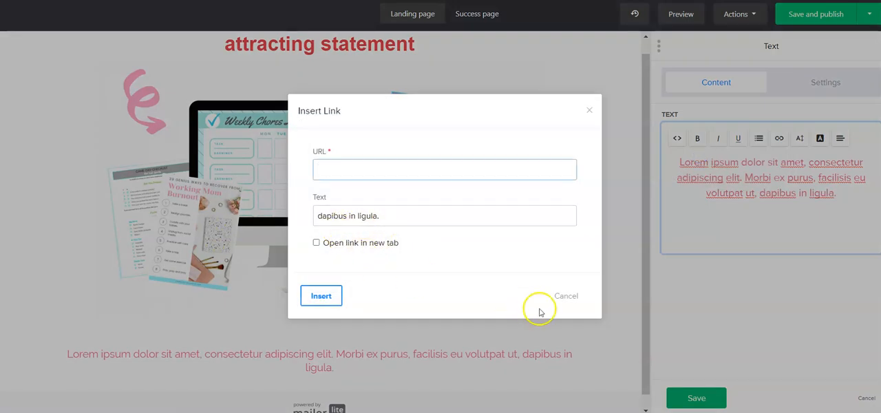
left_click(566, 296)
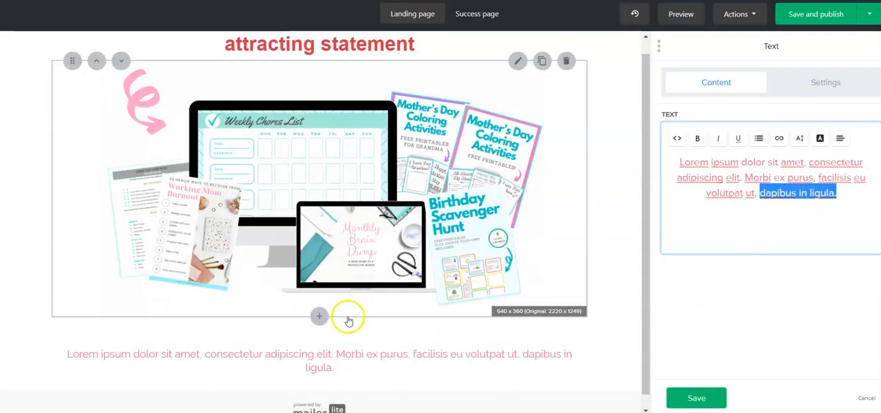
left_click(297, 370)
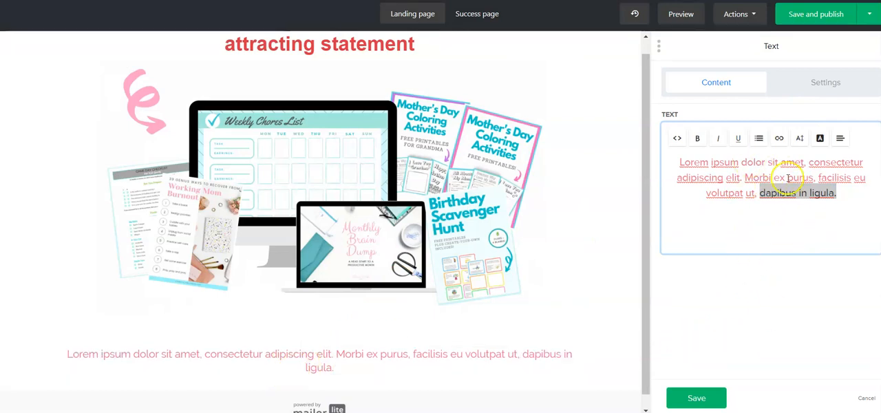
- Set the Text block's text style to font size 30 and save the style
left_click(831, 79)
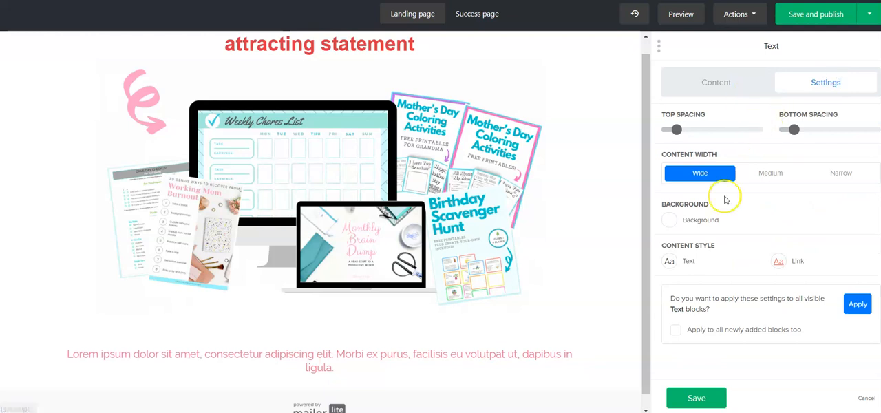
left_click(671, 263)
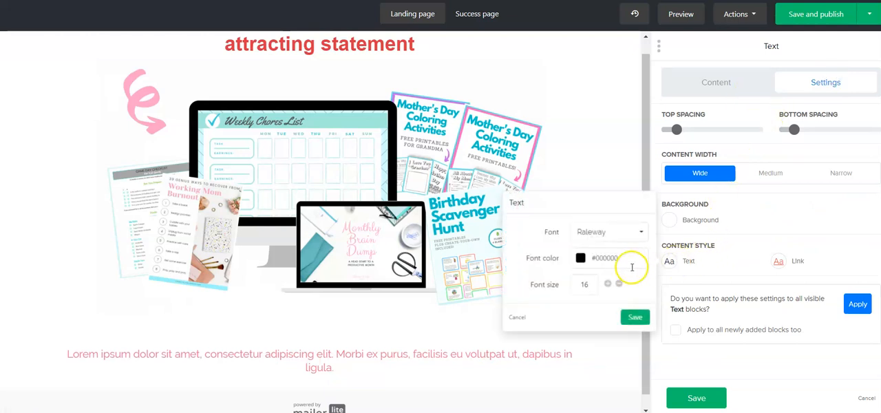
left_click(610, 284)
left_click(609, 284)
left_click(609, 284)
left_click(610, 285)
left_click(609, 285)
left_click(610, 284)
left_click(610, 285)
left_click(609, 285)
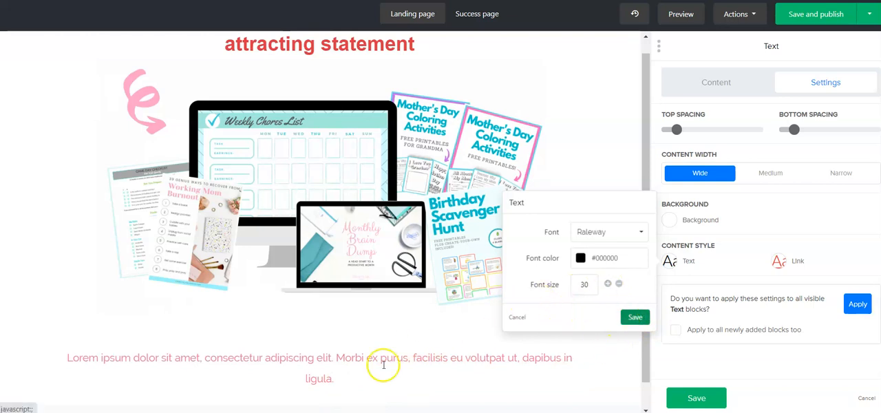
left_click(635, 318)
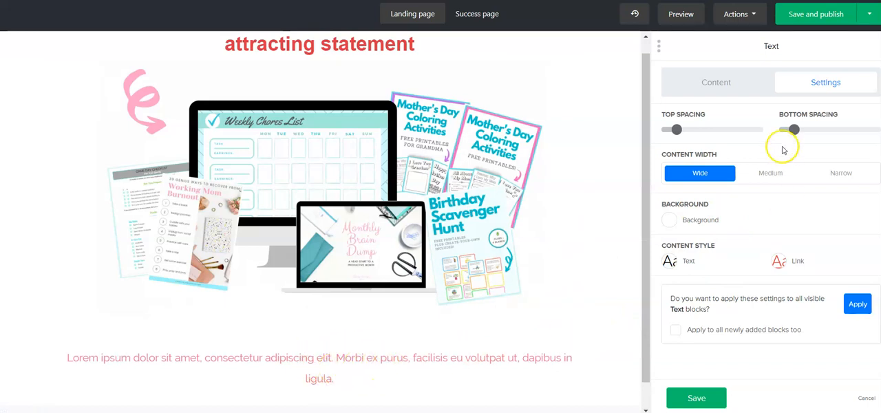
- Check the font size options for the whole placeholder paragraph, leave them without choosing one, and save the Text block
left_click(731, 83)
triple_click(777, 190)
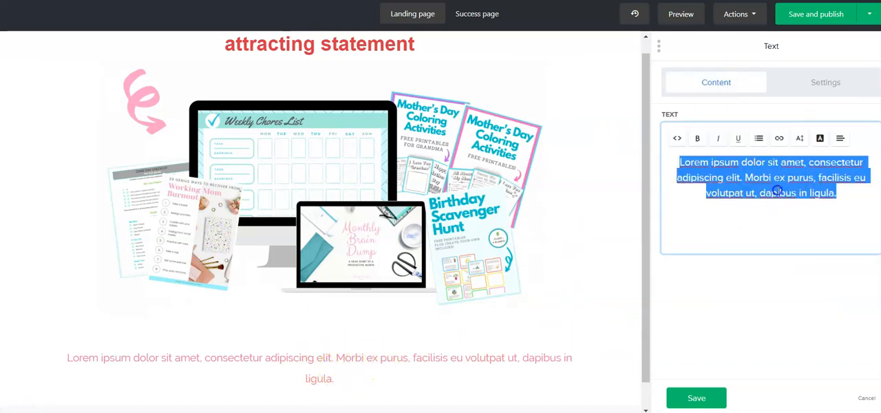
left_click(810, 140)
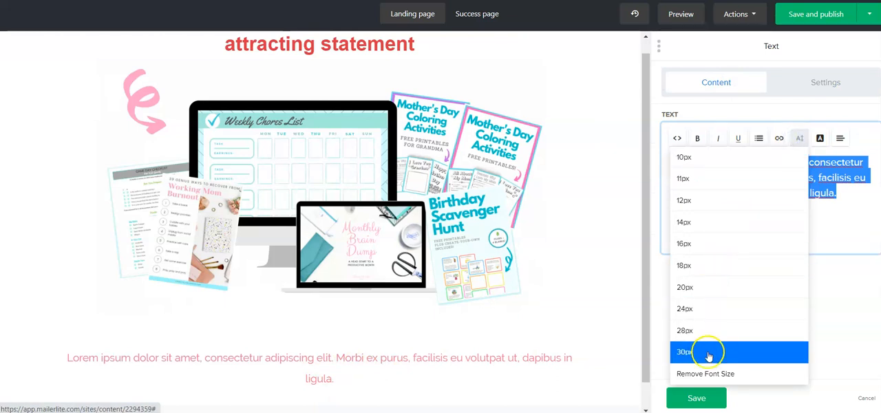
left_click(836, 194)
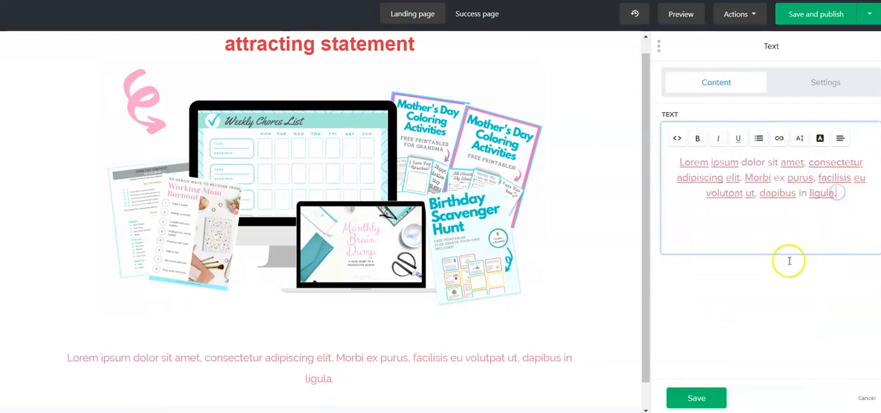
left_click(706, 398)
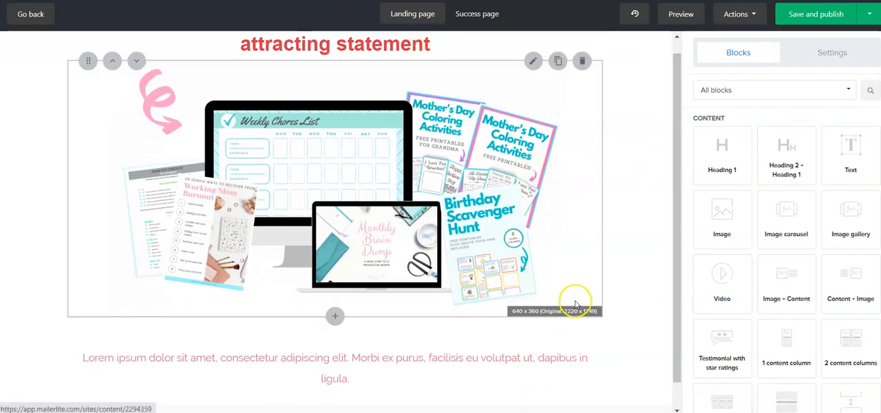
- Insert a Signup form block directly below the pink text paragraph
scroll(619, 246, "down", 1)
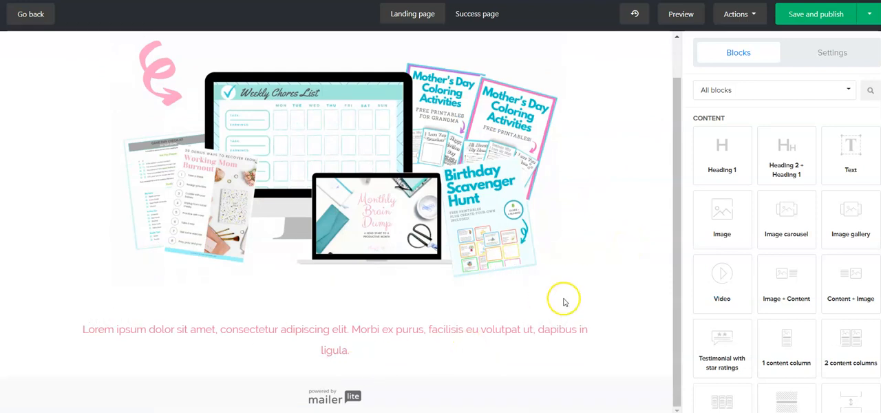
scroll(792, 172, "down", 4)
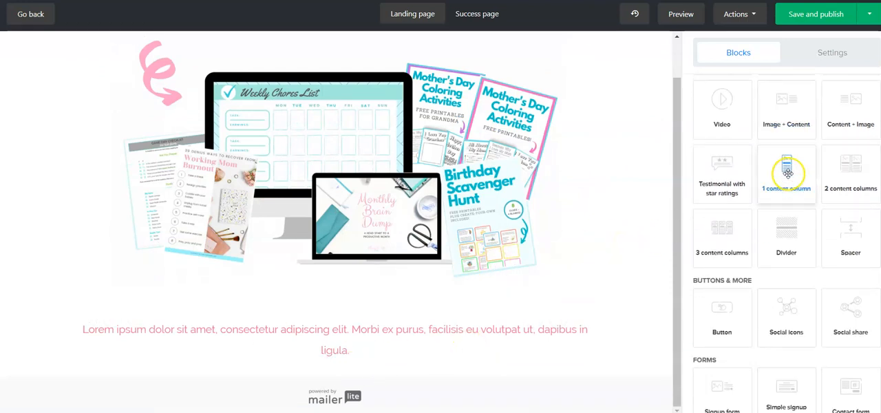
scroll(790, 171, "down", 3)
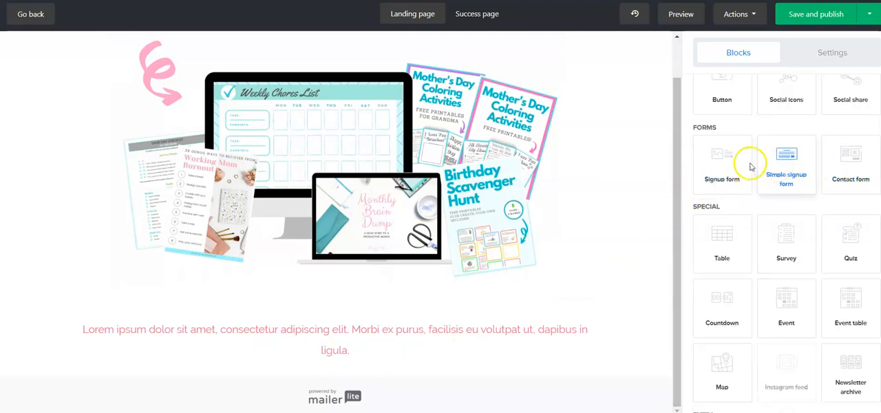
left_click_drag(727, 160, 413, 384)
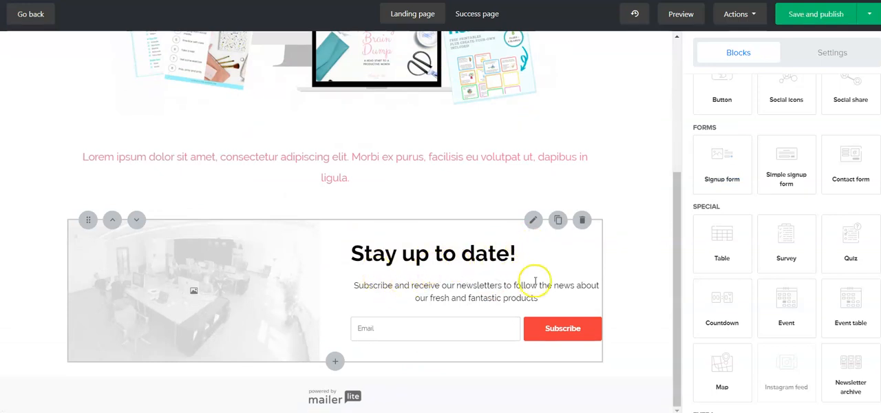
- Add a Name field to the signup form, relabel it "First Name", and save the field changes
left_click(430, 267)
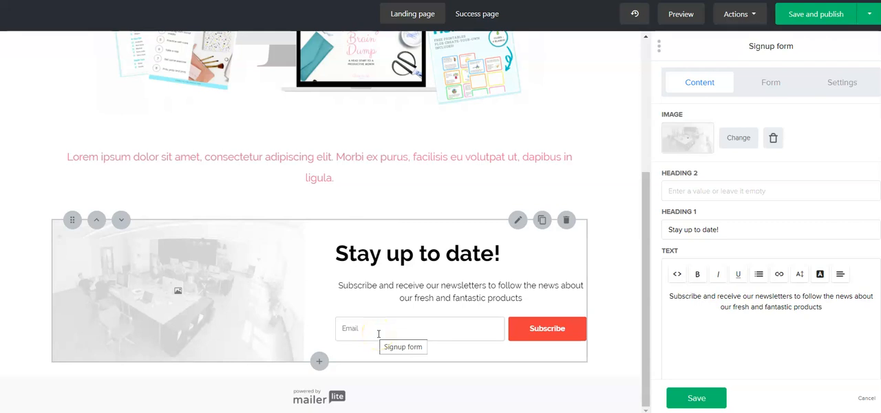
left_click(770, 88)
left_click(760, 221)
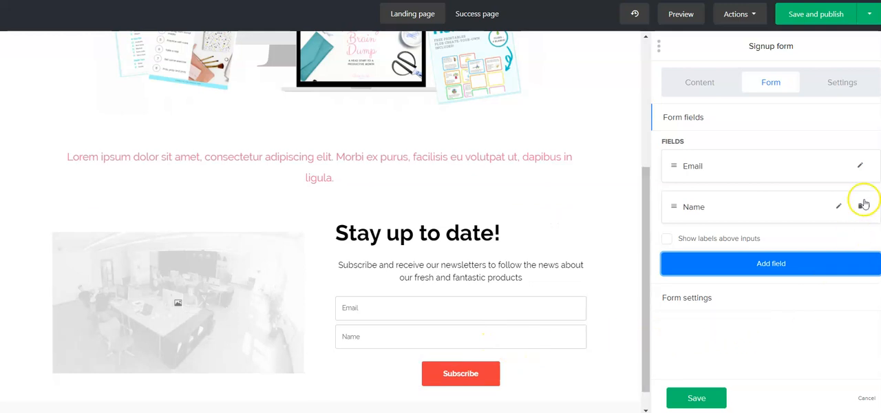
left_click(838, 206)
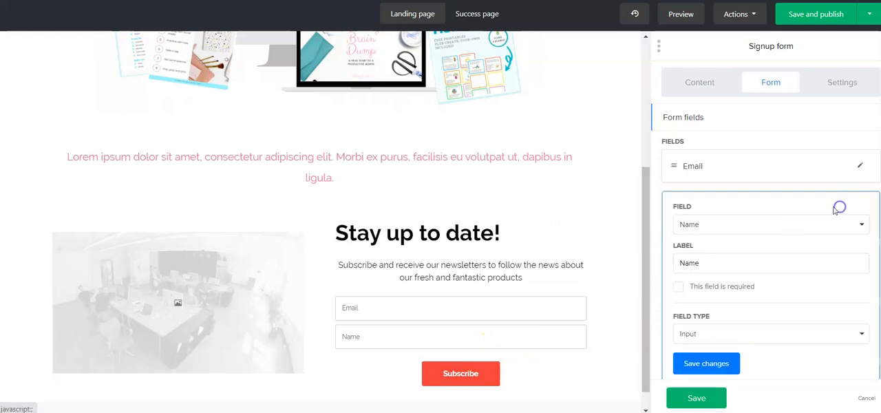
left_click(680, 268)
type("First")
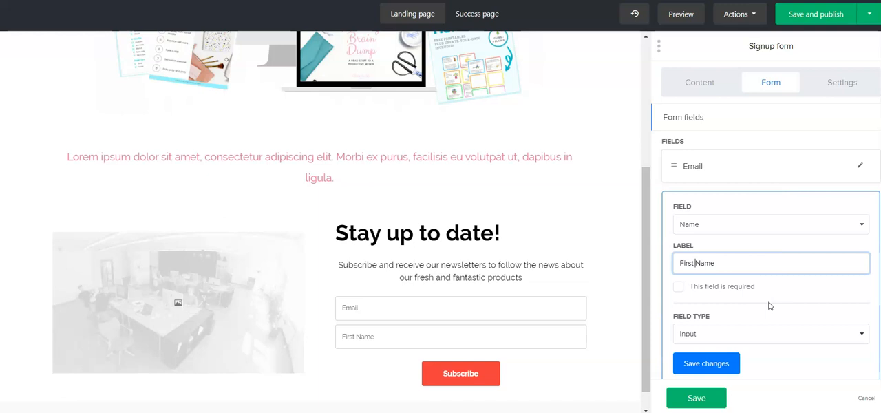
left_click(707, 365)
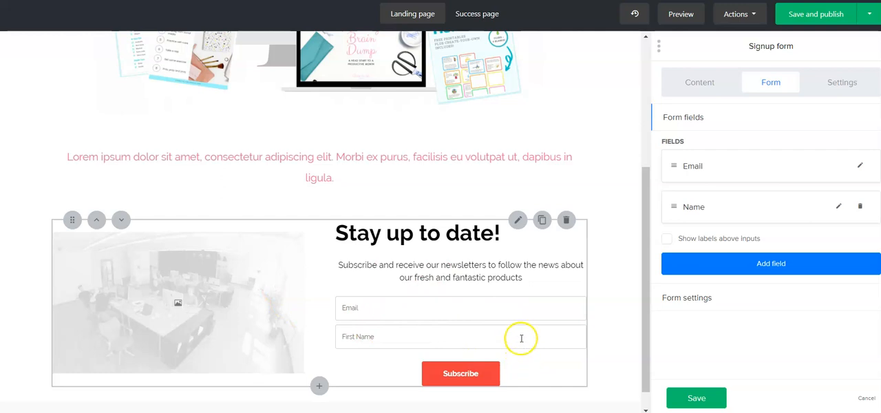
- Round the signup form button's corners to the maximum and set its normal background to the recent pink
left_click(833, 83)
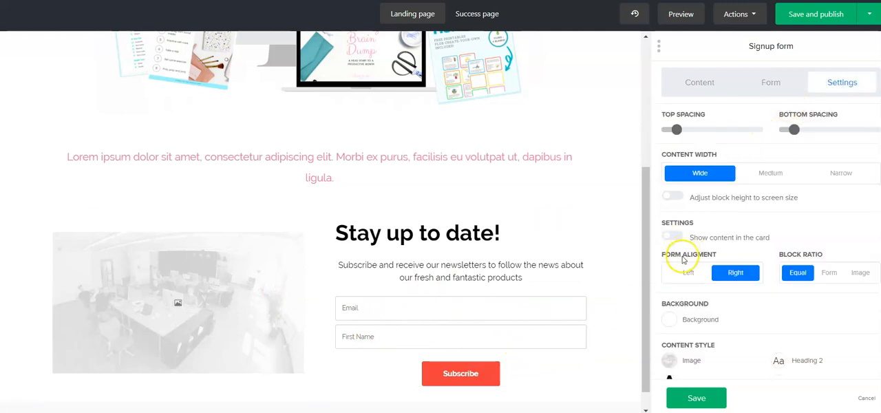
scroll(683, 259, "down", 4)
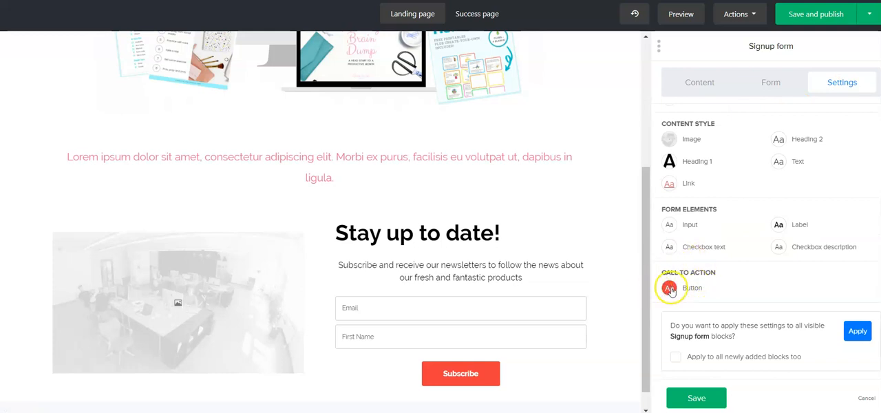
left_click(670, 290)
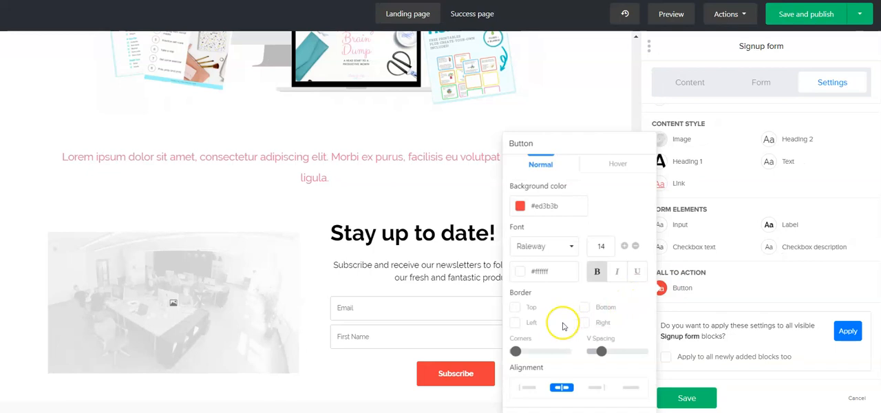
left_click_drag(515, 352, 603, 353)
left_click(539, 206)
left_click(538, 309)
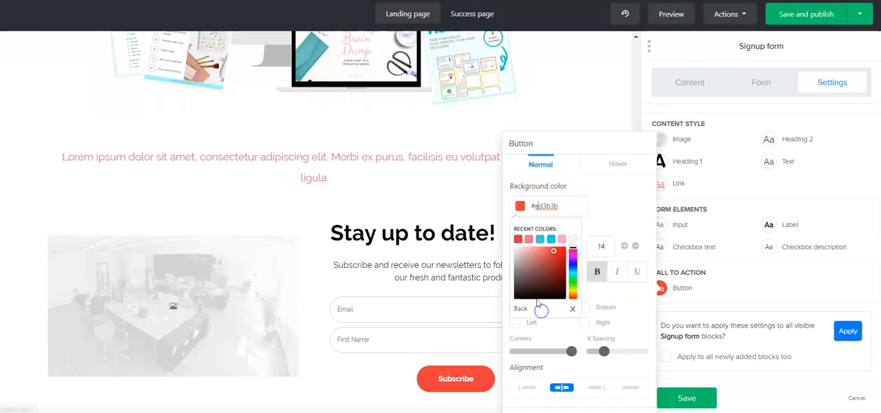
left_click(528, 240)
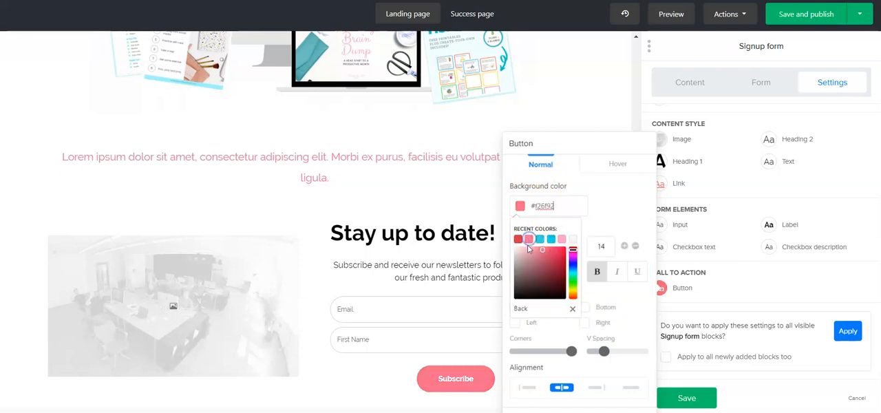
- Set the Subscribe button's hover background to light green #58d7b1, save the button style, and save the signup form block
left_click(611, 167)
left_click(521, 205)
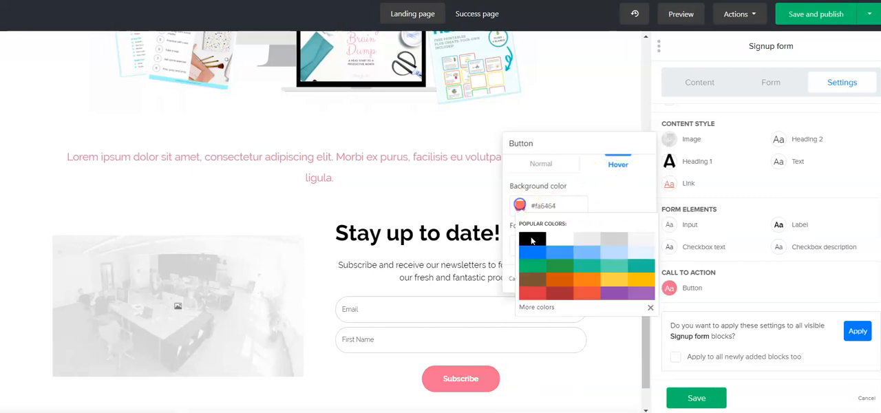
left_click(615, 265)
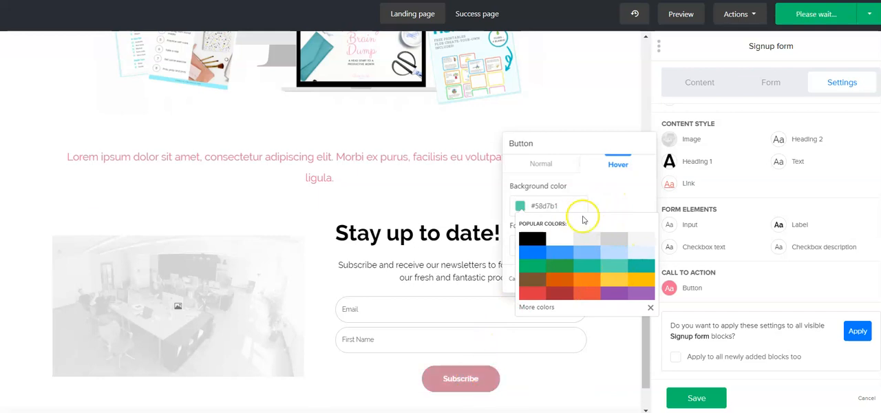
left_click(599, 200)
left_click(635, 279)
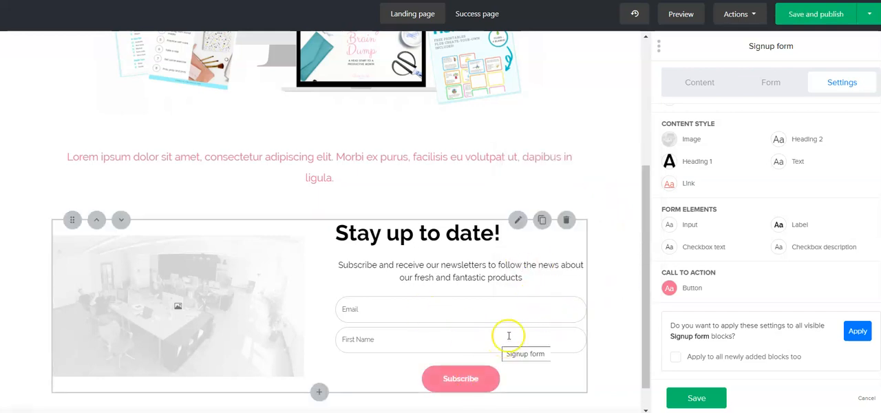
scroll(482, 265, "down", 1)
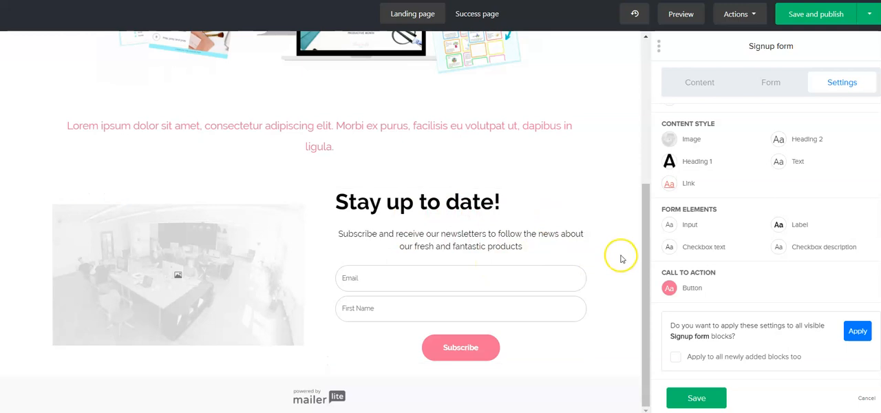
left_click(697, 398)
scroll(623, 266, "up", 3)
scroll(601, 270, "down", 4)
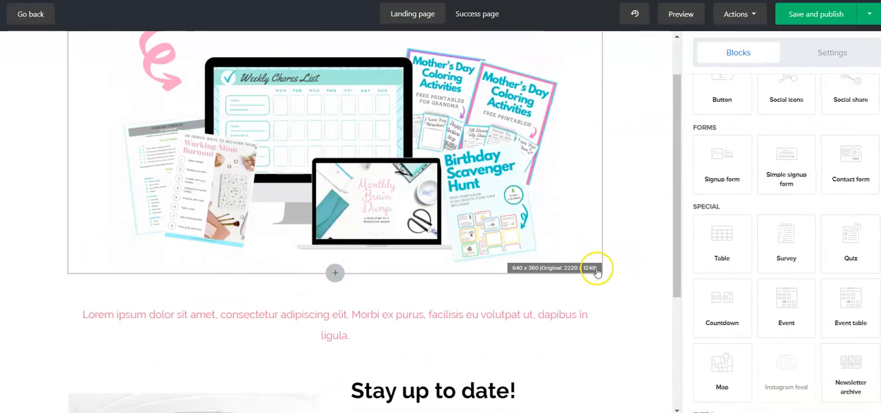
scroll(778, 203, "up", 5)
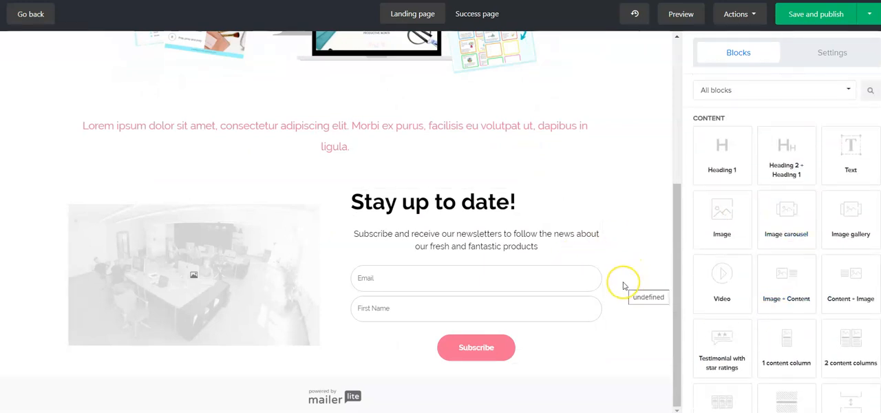
scroll(626, 285, "up", 3)
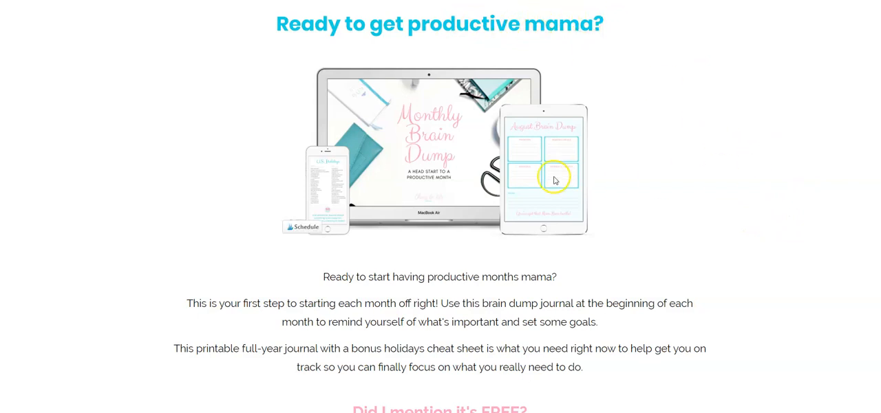
- Review the finished example landing page down to its signup form and highlight the newsletter and privacy policy disclaimer
scroll(757, 183, "down", 2)
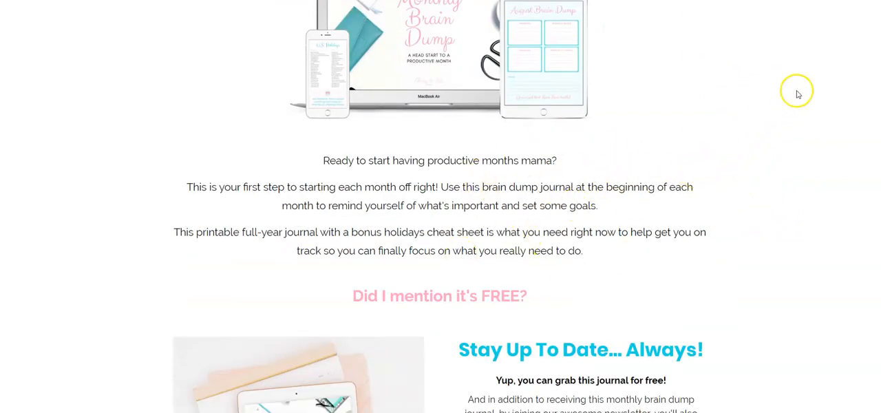
scroll(798, 94, "down", 2)
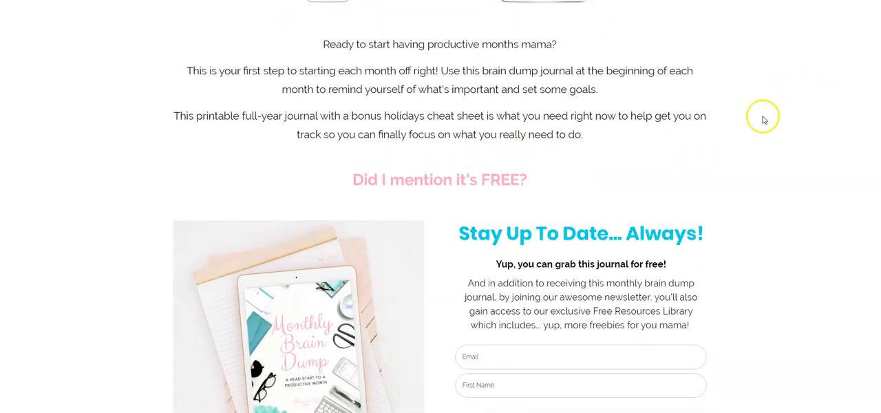
scroll(775, 102, "down", 1)
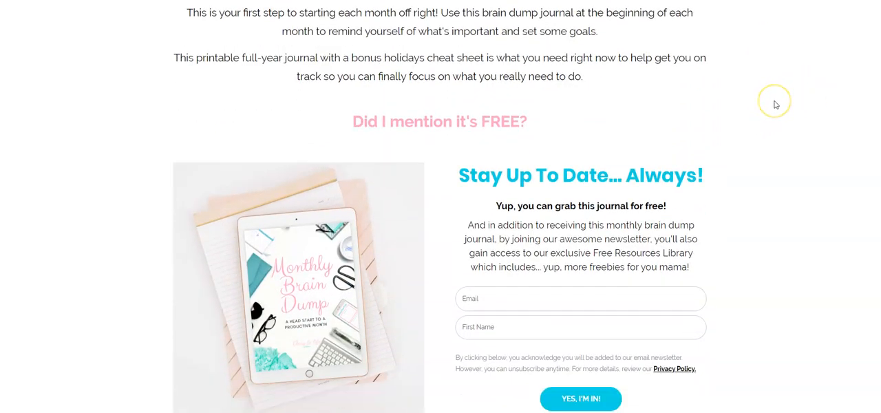
scroll(775, 105, "down", 1)
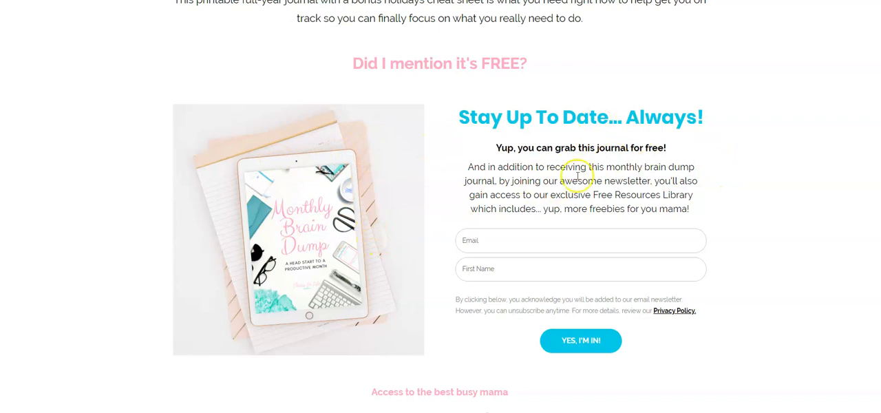
scroll(734, 161, "down", 1)
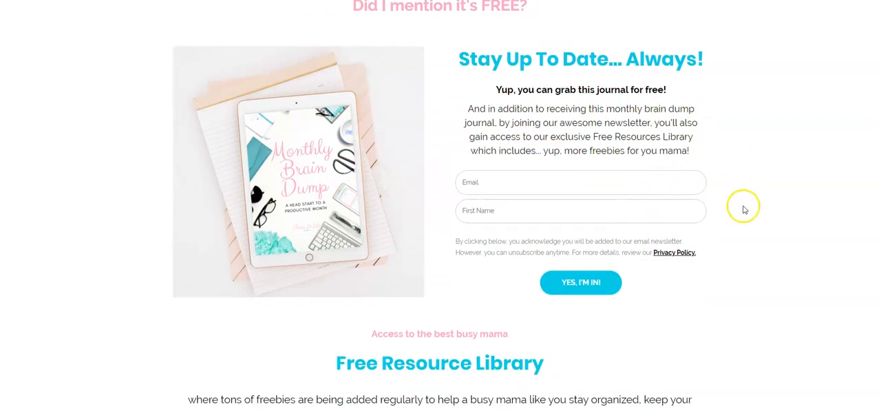
scroll(726, 290, "down", 1)
left_click_drag(455, 182, 710, 199)
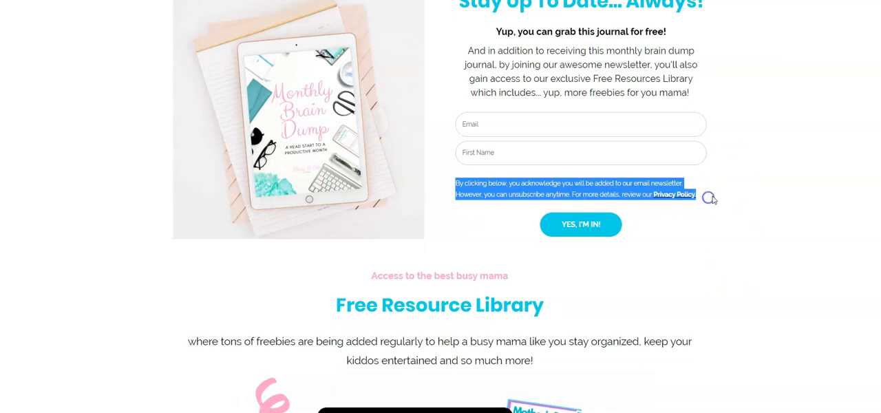
- Examine the example form's wording about joining the newsletter and the acknowledgement text above its submit button
left_click(710, 198)
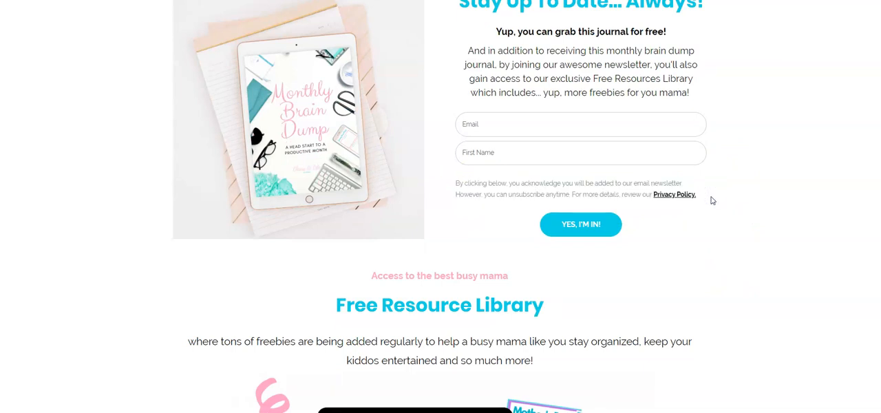
left_click(713, 200)
left_click_drag(512, 64, 655, 64)
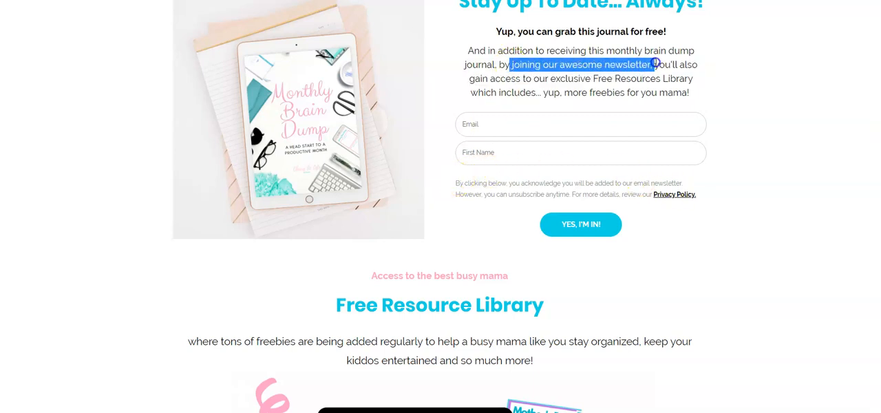
left_click_drag(457, 183, 573, 193)
left_click(721, 204)
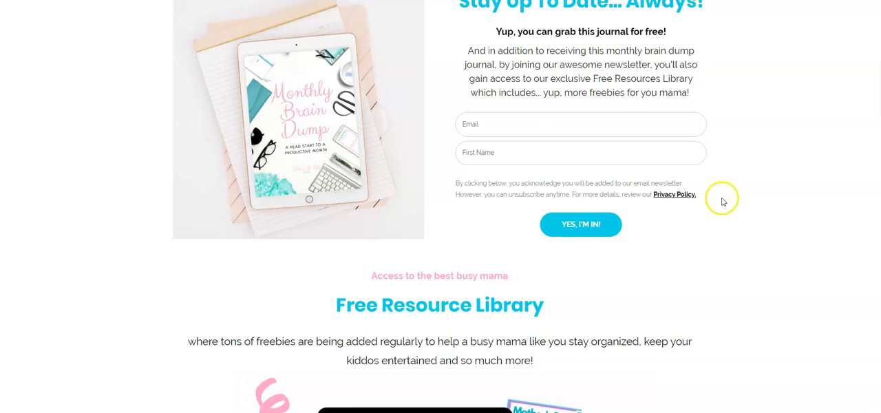
- Review the rest of the example landing page, from the Free Resource Library section to the second signup form and social links footer
scroll(760, 183, "down", 1)
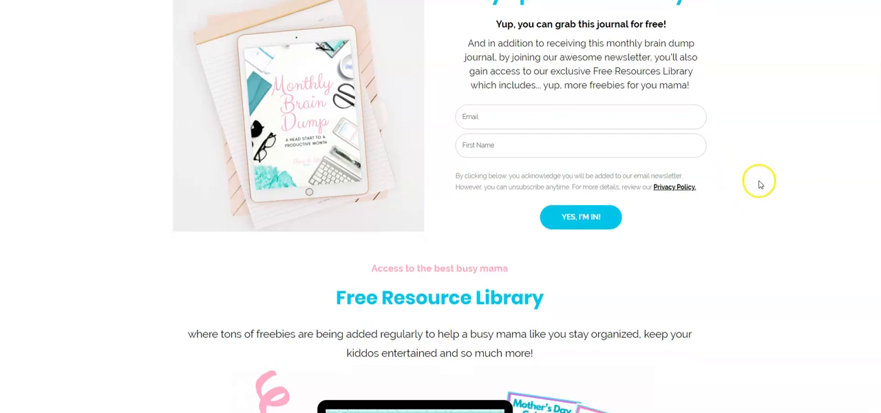
scroll(775, 178, "down", 1)
scroll(774, 177, "down", 1)
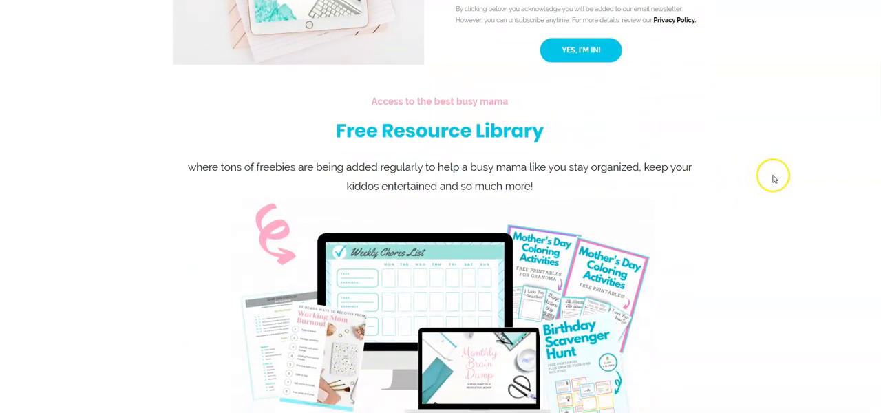
scroll(772, 172, "down", 1)
scroll(778, 152, "down", 1)
scroll(762, 151, "down", 2)
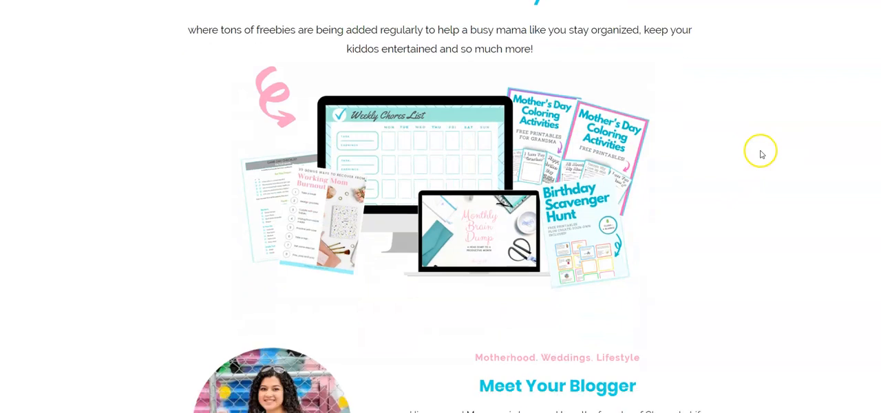
scroll(764, 89, "down", 2)
scroll(763, 103, "down", 2)
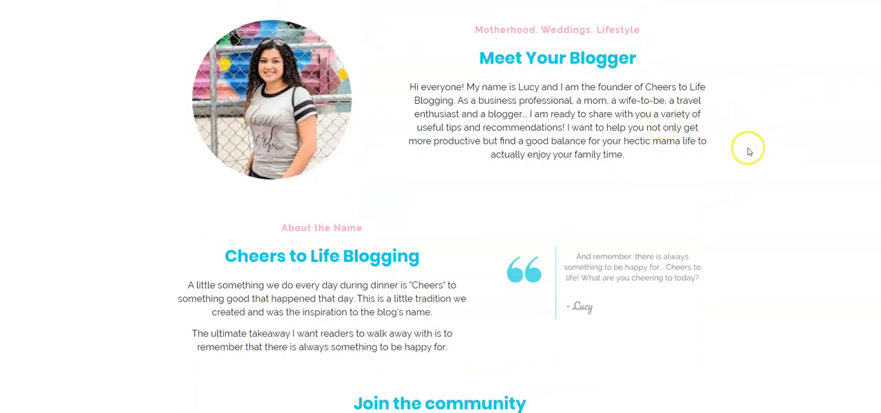
scroll(296, 247, "down", 1)
scroll(281, 295, "down", 4)
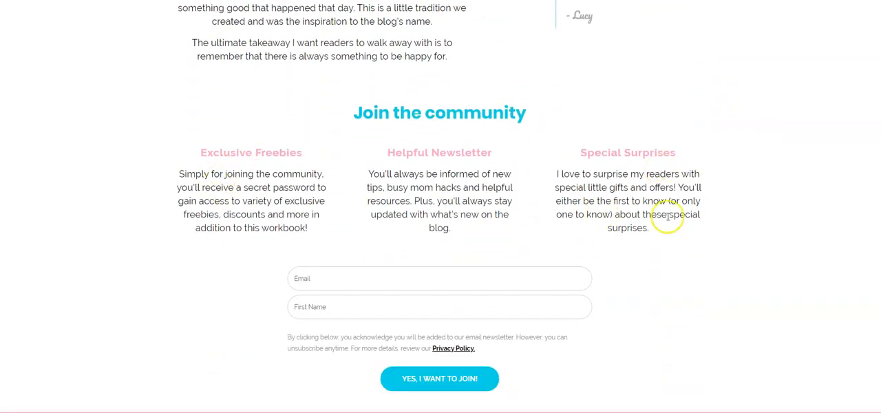
scroll(385, 276, "down", 1)
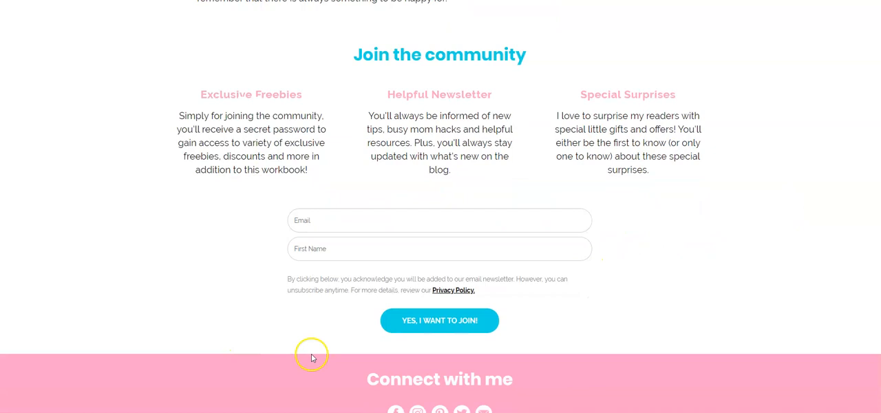
scroll(671, 257, "down", 1)
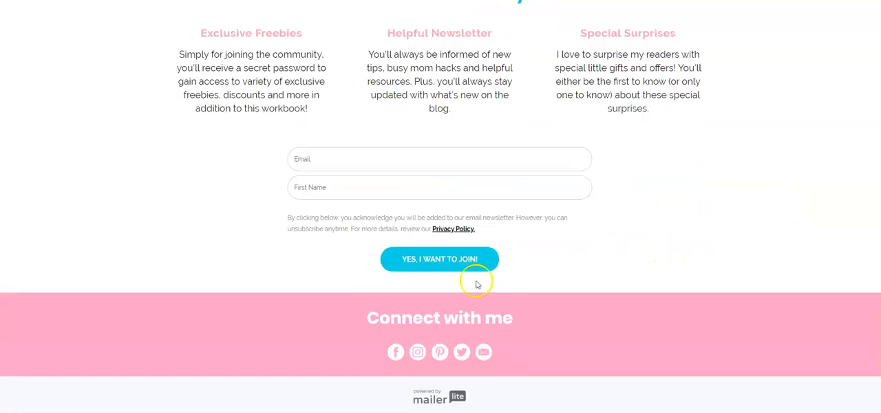
scroll(674, 312, "up", 1)
scroll(674, 313, "up", 15)
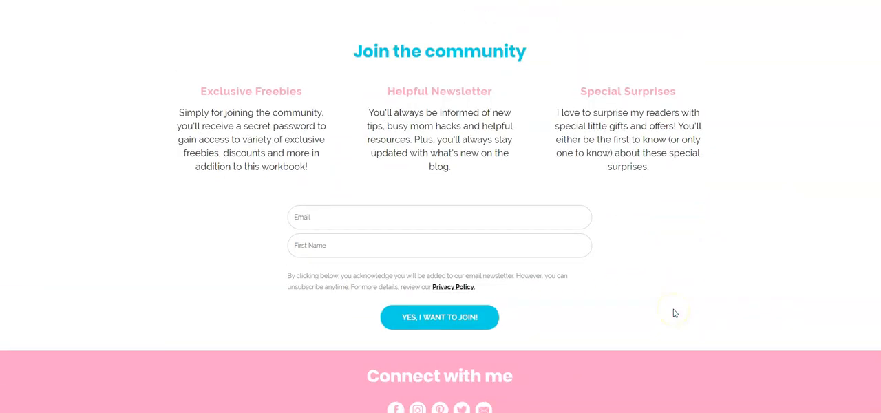
scroll(674, 313, "up", 3)
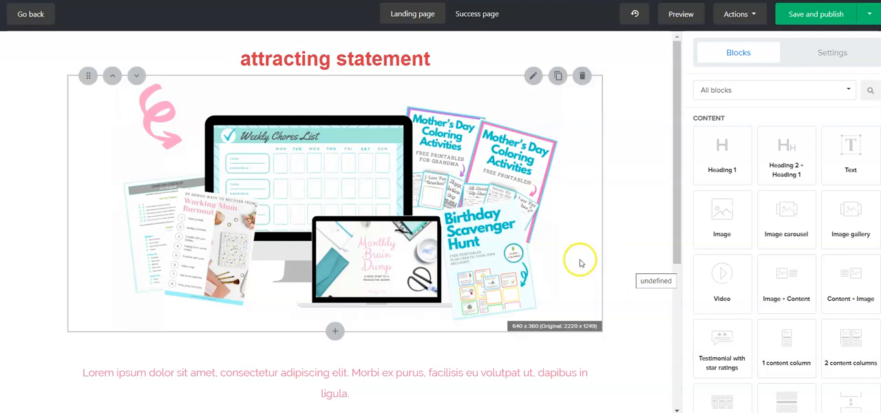
- Enable the Privacy policy statement in the form settings of the "Stay up to date!" signup block
scroll(582, 261, "down", 4)
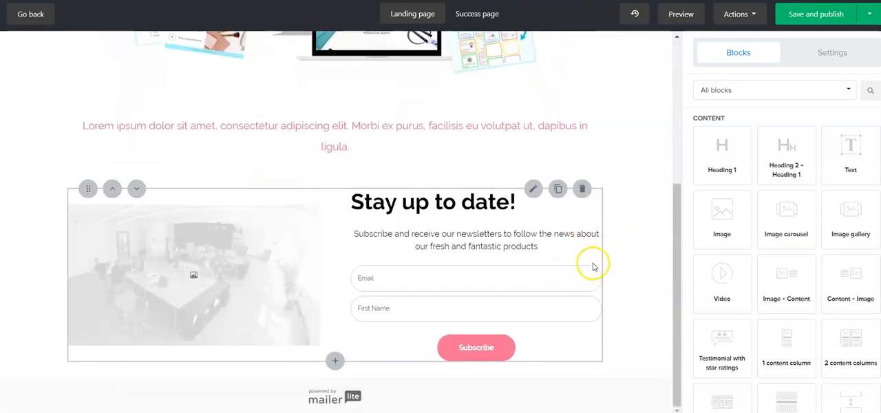
left_click(531, 246)
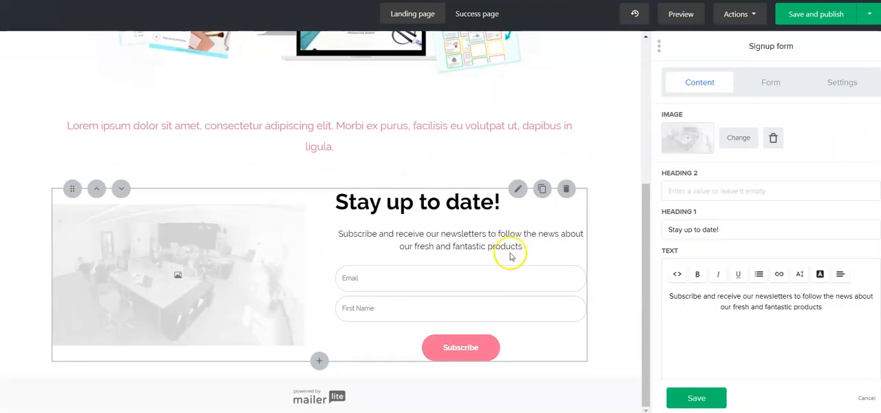
left_click(766, 88)
left_click(697, 298)
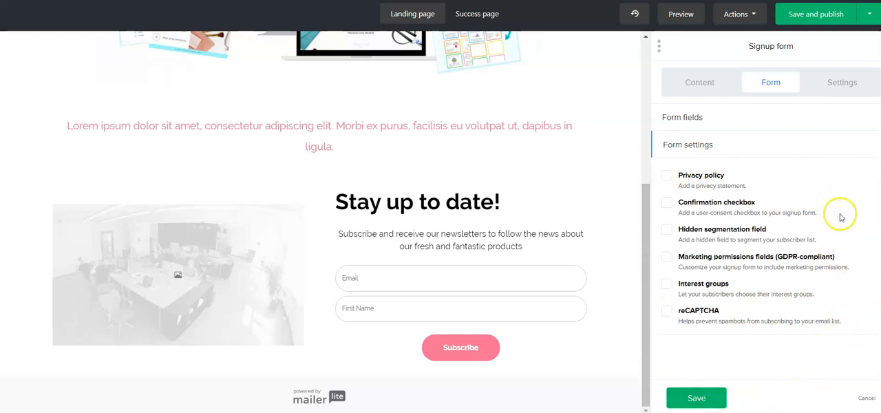
left_click(667, 176)
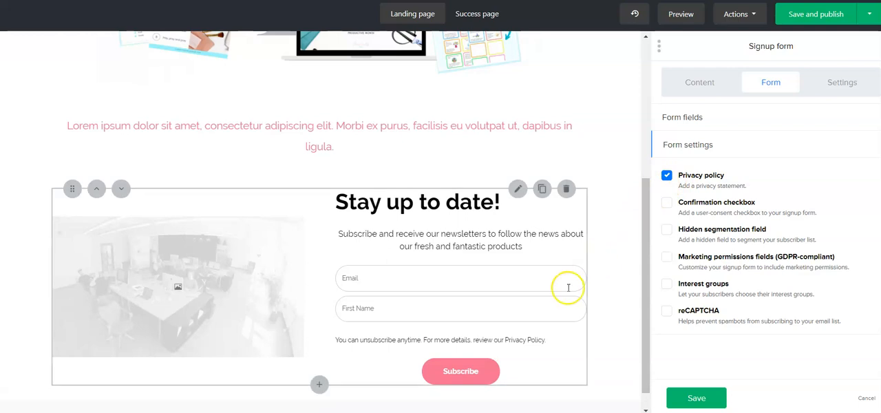
- Try to add a link to the words "Privacy Policy." in the privacy statement, cancel the link, and save the statement
left_click(522, 339)
triple_click(702, 128)
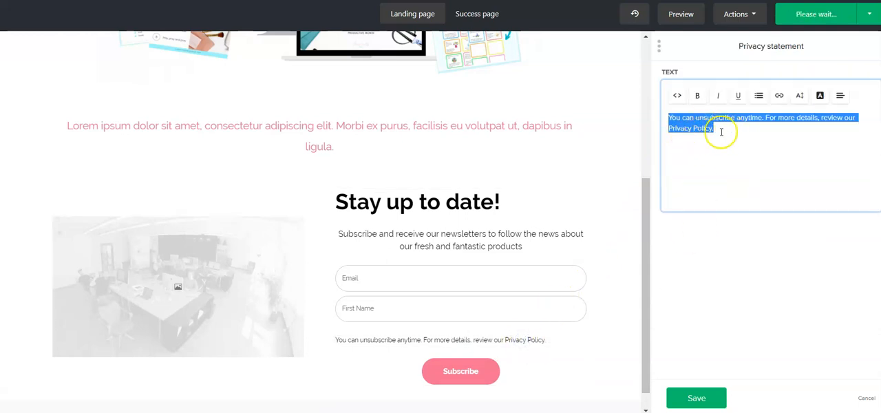
left_click_drag(719, 131, 665, 127)
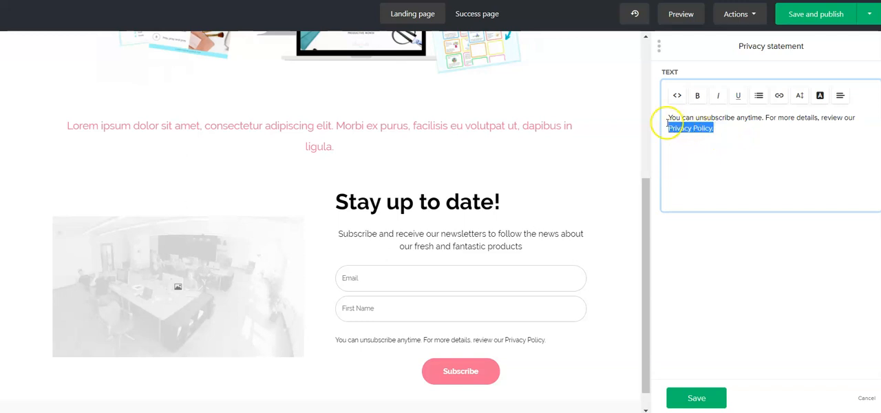
left_click(779, 95)
left_click(706, 116)
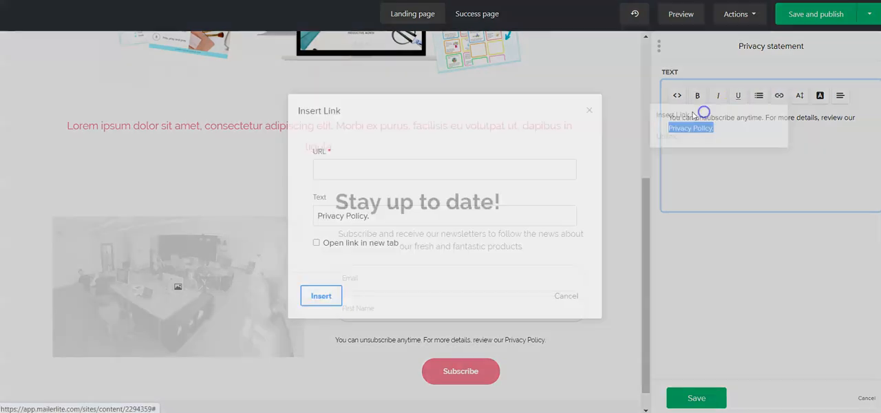
left_click(566, 296)
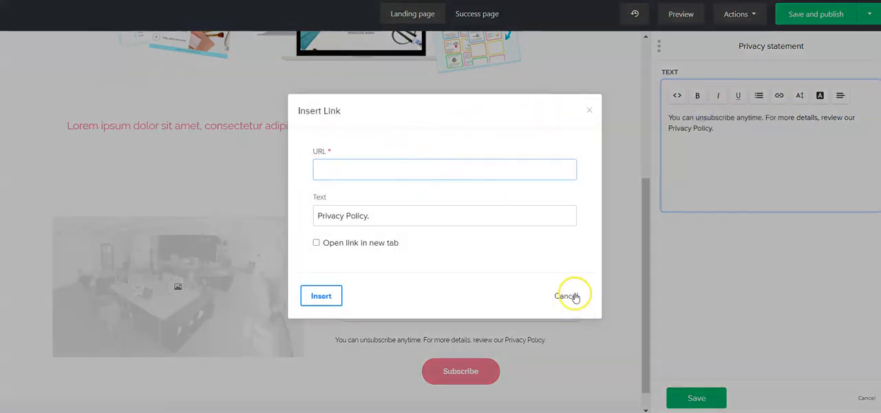
left_click(731, 170)
left_click(695, 397)
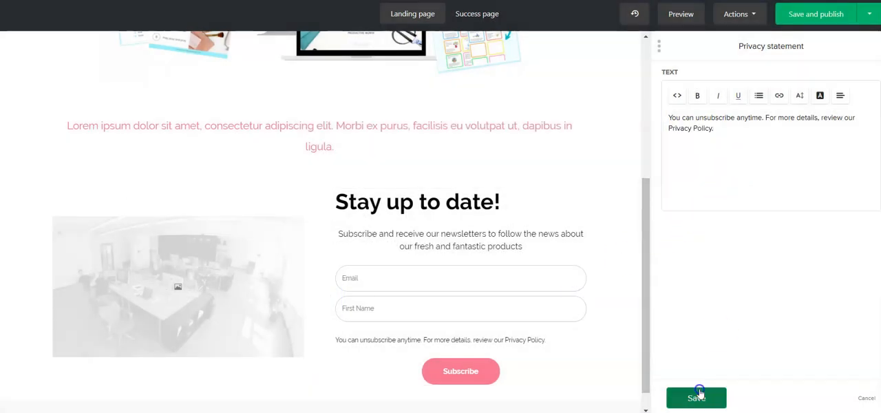
- Try the signup form's confirmation checkbox with and without the privacy statement, and restore the privacy statement alone
left_click(470, 334)
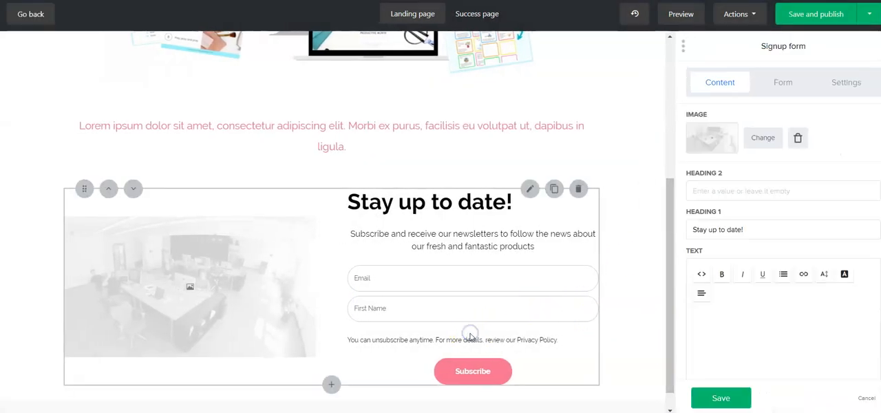
scroll(766, 242, "down", 2)
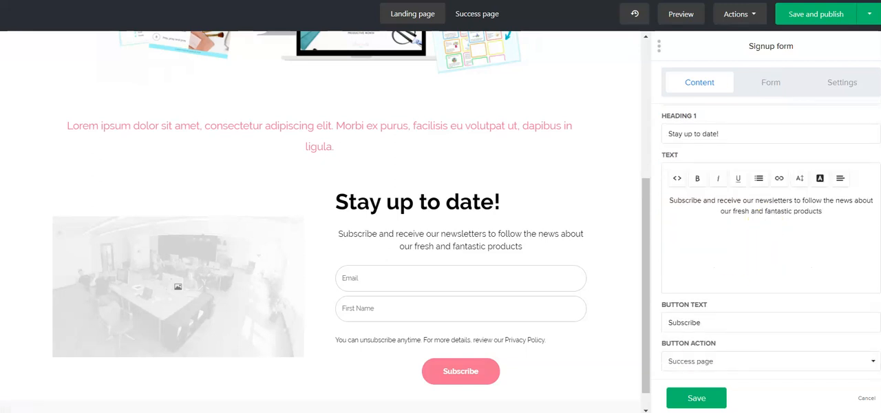
left_click(765, 83)
left_click(679, 296)
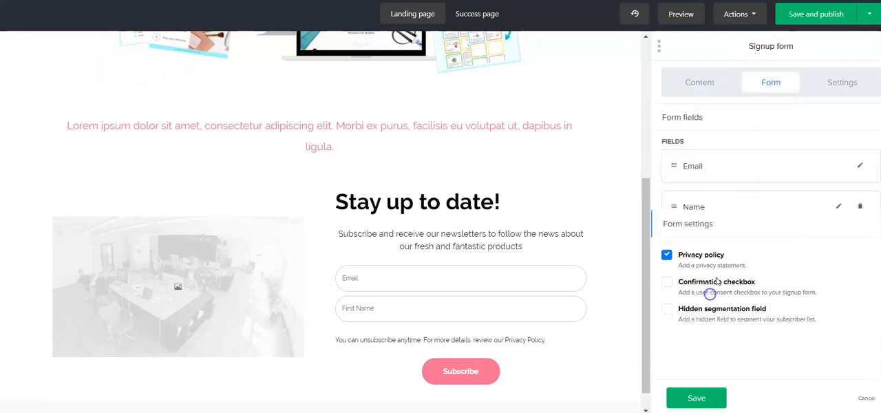
left_click(667, 206)
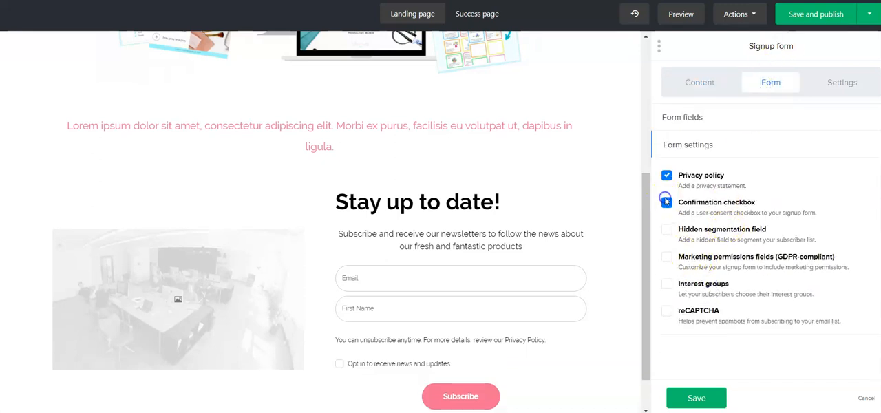
left_click(667, 177)
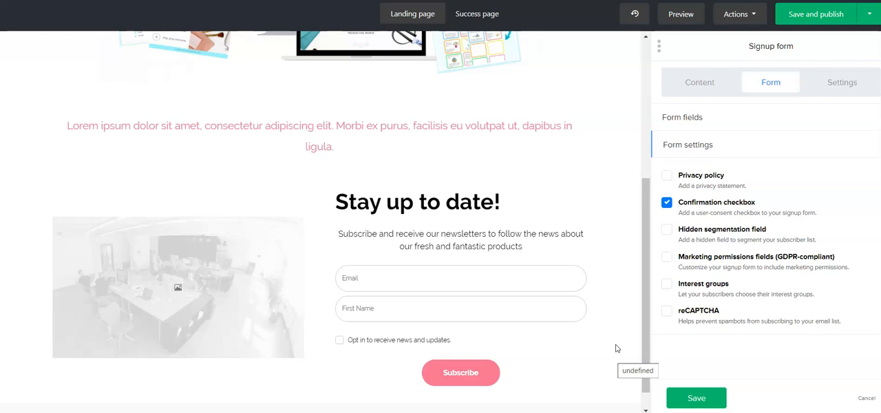
left_click(668, 176)
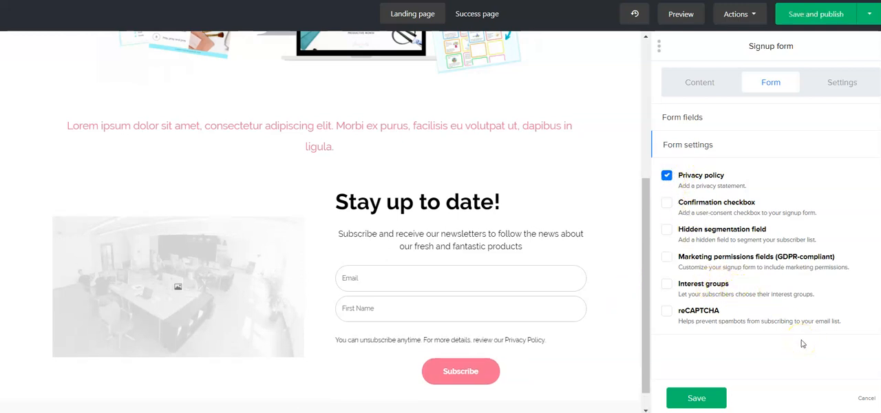
- Try the Interest groups option on the signup form, turn it off again, and save the signup form block
left_click(666, 285)
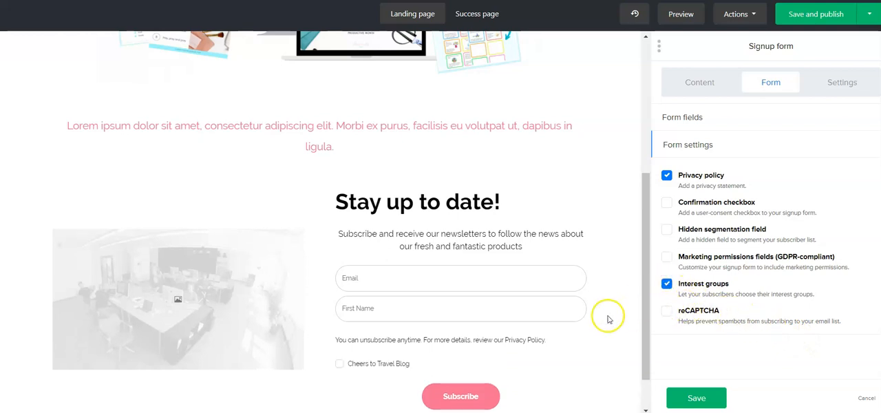
scroll(608, 319, "down", 2)
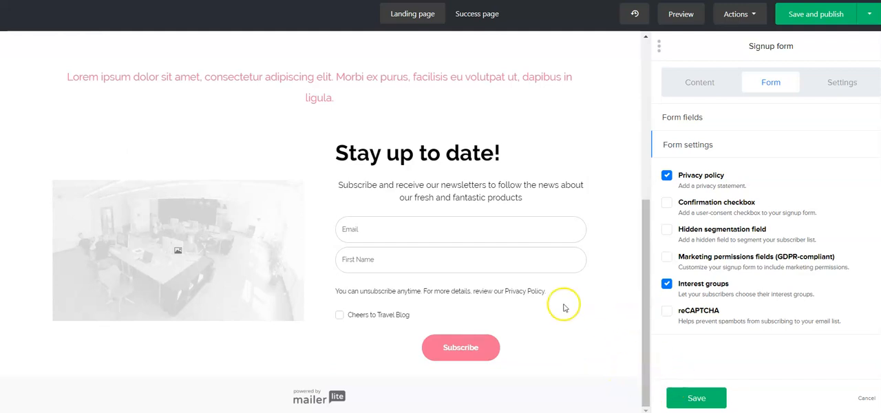
left_click(667, 285)
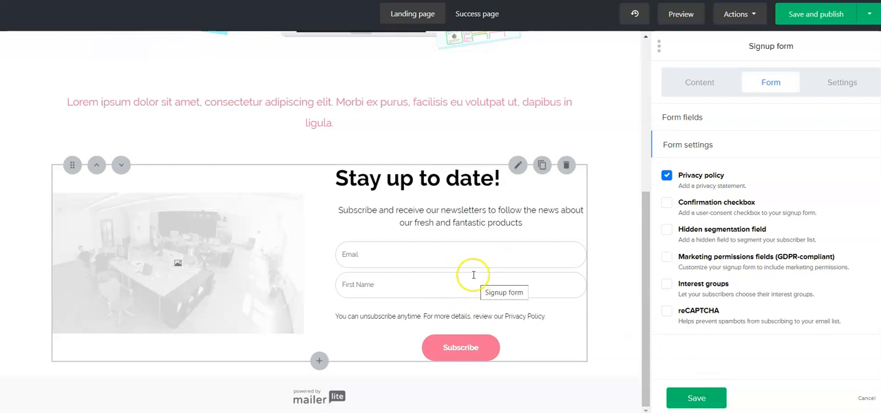
left_click(699, 399)
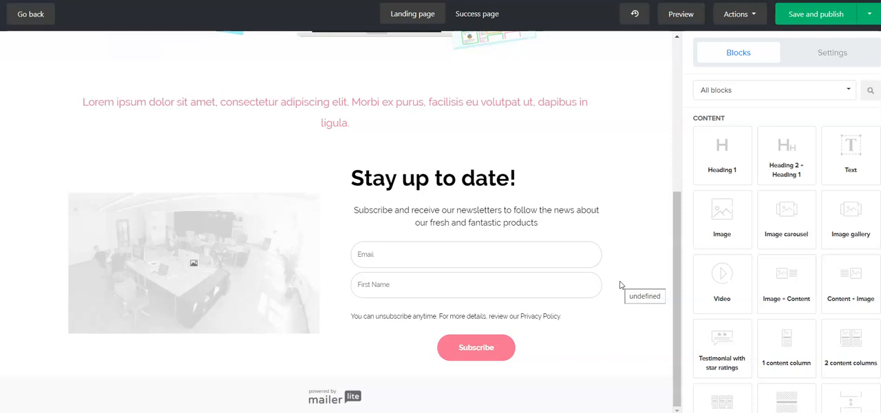
- Move the signup form block up to the top of the landing page, above the "attracting statement" heading
scroll(620, 286, "up", 4)
scroll(587, 207, "down", 3)
scroll(629, 285, "up", 4)
scroll(613, 283, "down", 4)
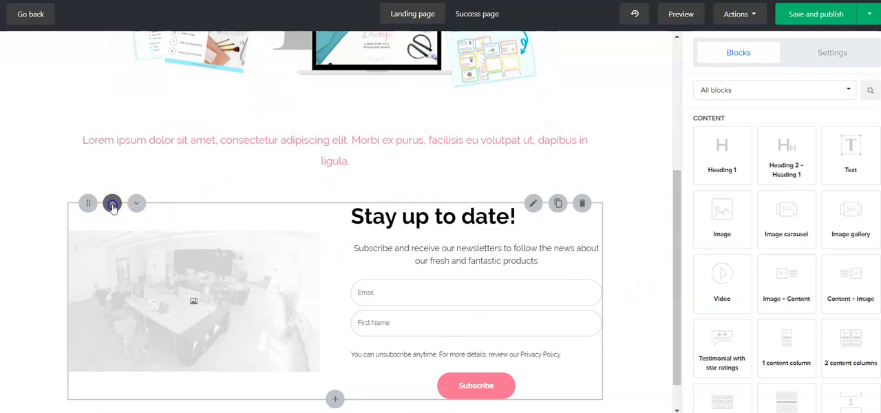
left_click(112, 204)
left_click(111, 131)
scroll(359, 232, "up", 3)
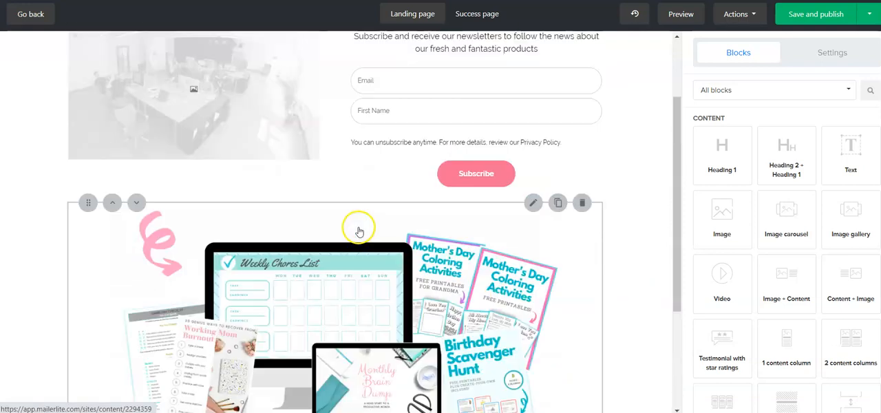
scroll(359, 232, "up", 3)
left_click(111, 91)
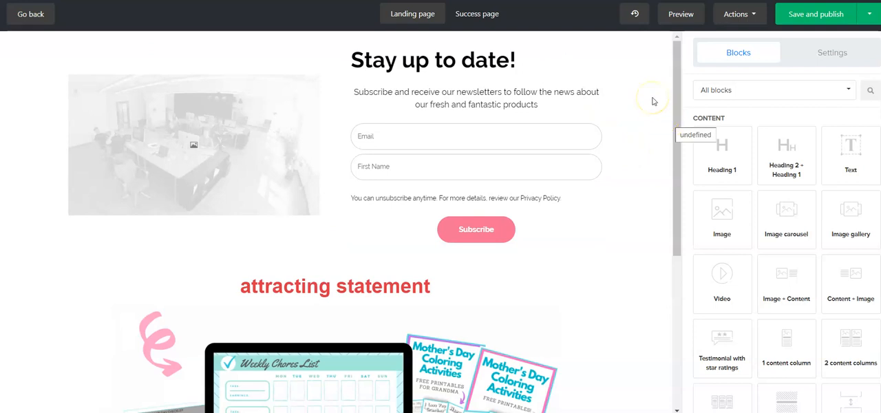
- Switch from the landing page to its success page in the editor
left_click(475, 15)
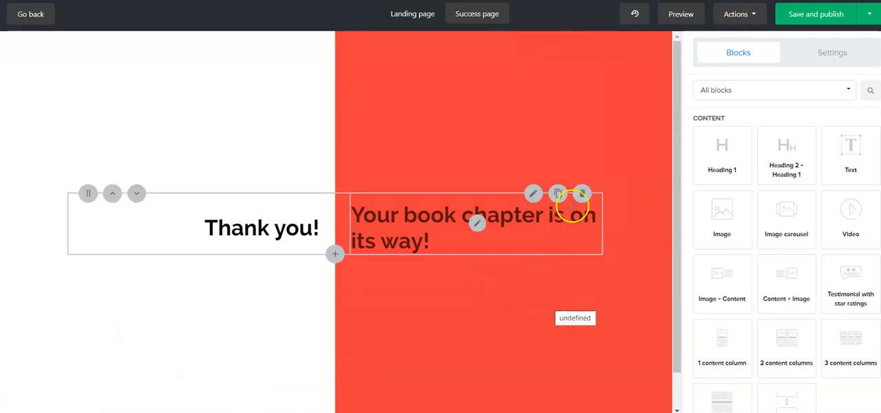
- Replace the success page's "Thank you!" block with an image block, then check the landing page and return to the success page
left_click(582, 193)
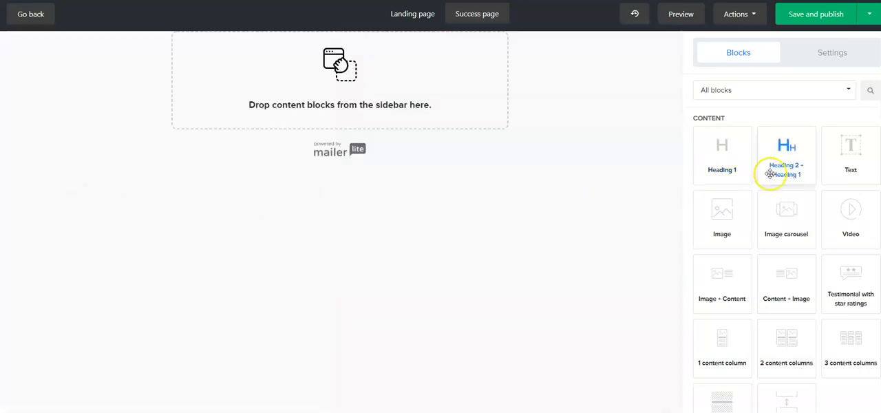
left_click_drag(712, 222, 353, 88)
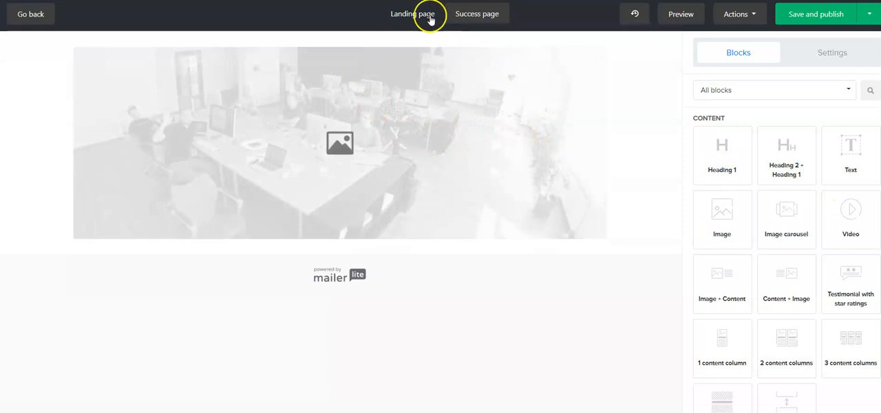
left_click(430, 16)
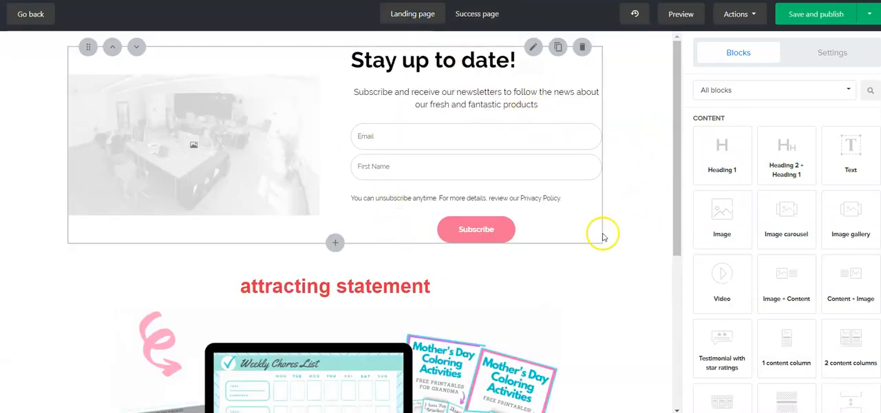
left_click(482, 16)
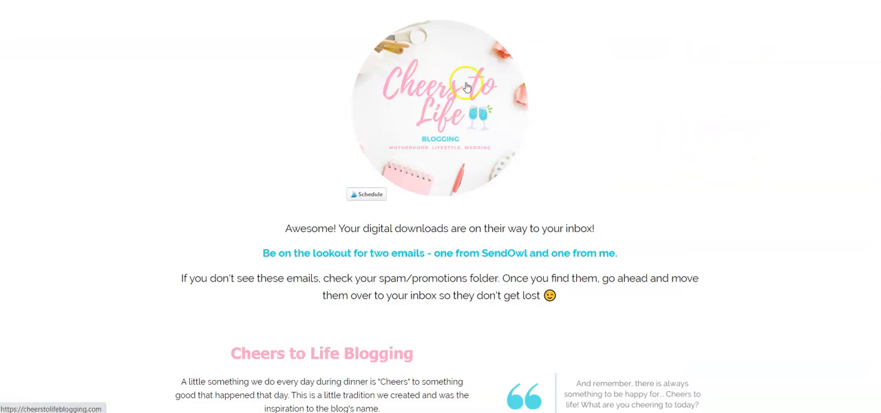
- Examine the example Cheers to Life success page, including its download message, spam/promotions folder note, blog introduction and social links
scroll(620, 159, "down", 1)
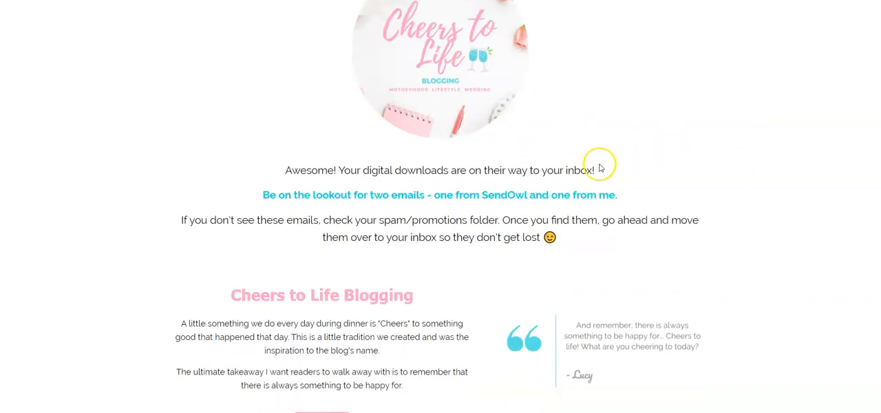
left_click_drag(286, 171, 597, 170)
left_click(543, 170)
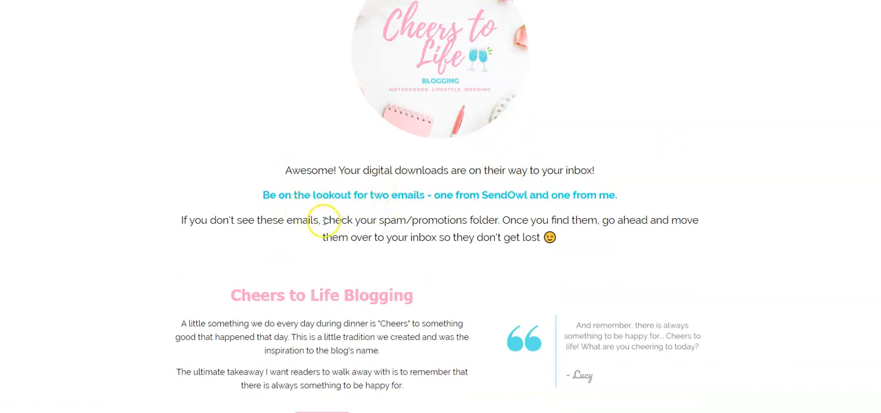
double_click(354, 221)
left_click_drag(354, 222, 504, 219)
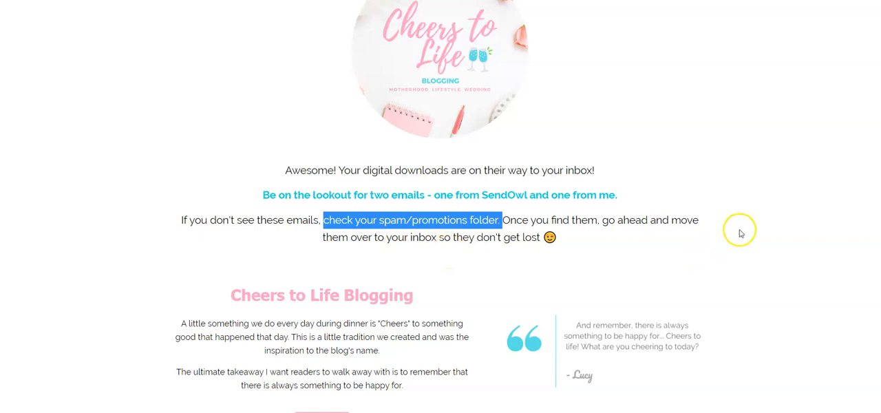
scroll(740, 233, "down", 3)
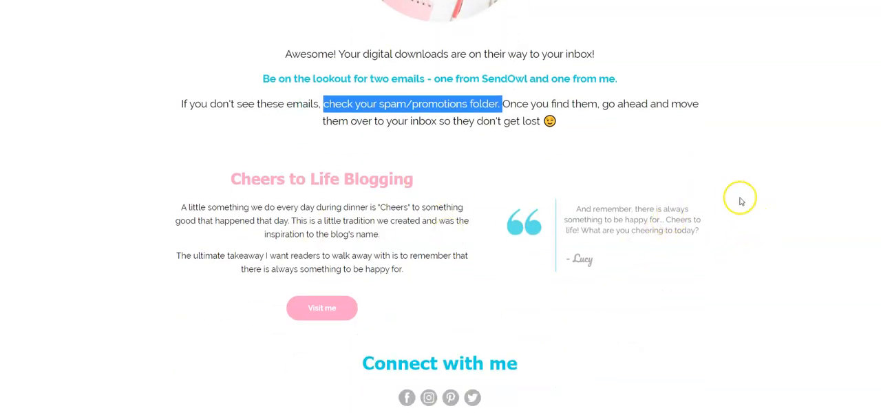
scroll(763, 221, "down", 1)
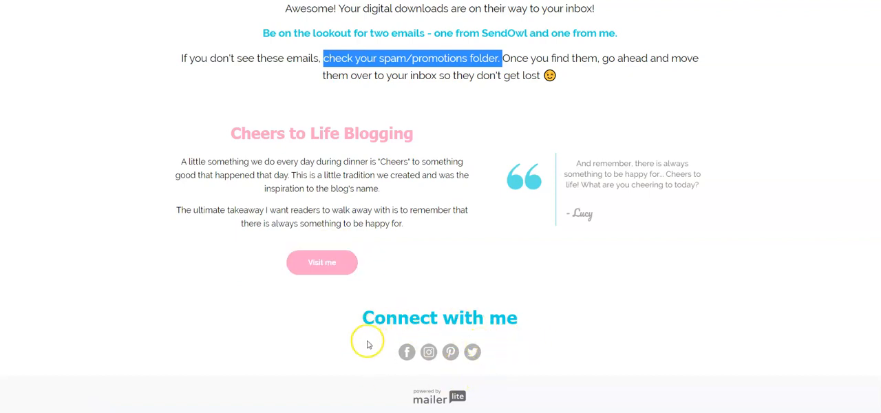
scroll(513, 299, "up", 3)
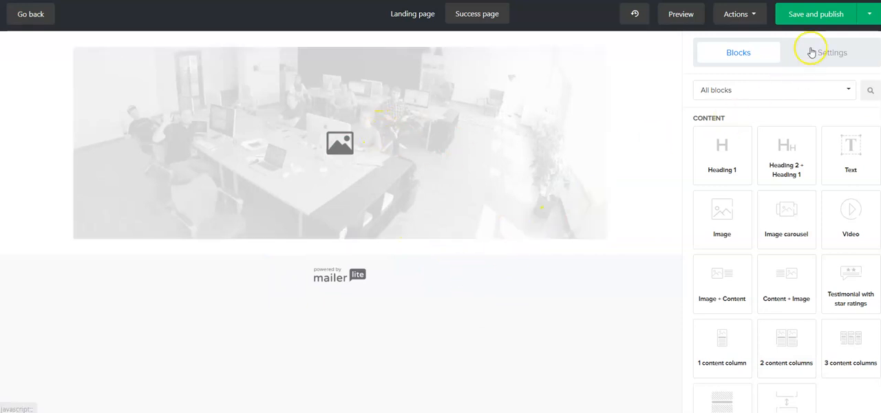
- Save and publish the landing page together with its success page
left_click(824, 24)
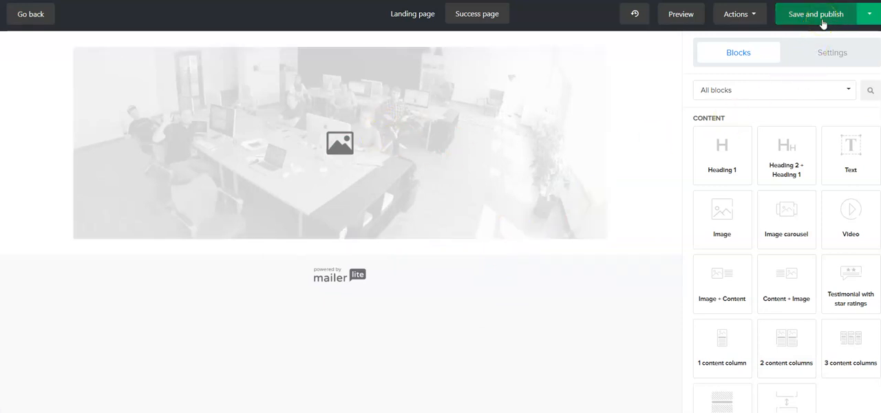